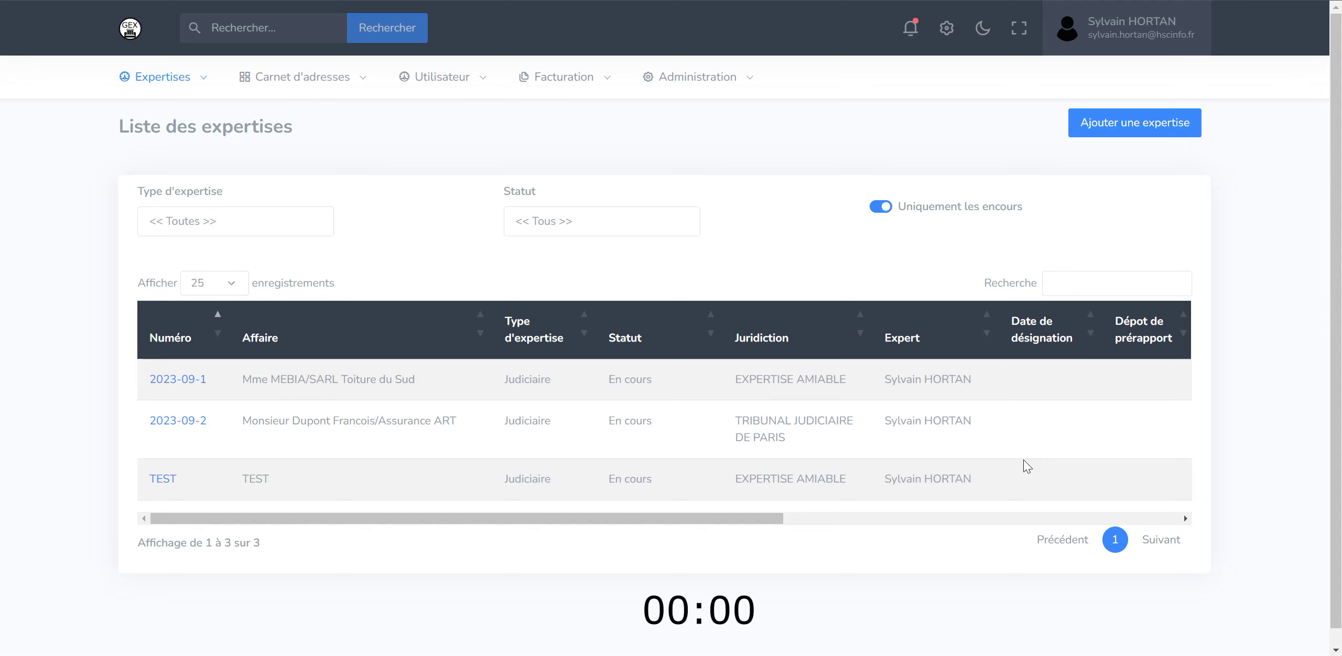
- Start a new expertise titled after the plaintiff vs SARL BATIMENT DU NORD at TRIBUNAL JUDICIAIRE DE PARIS
{"action": "left_click", "coordinate": [1143, 123]}
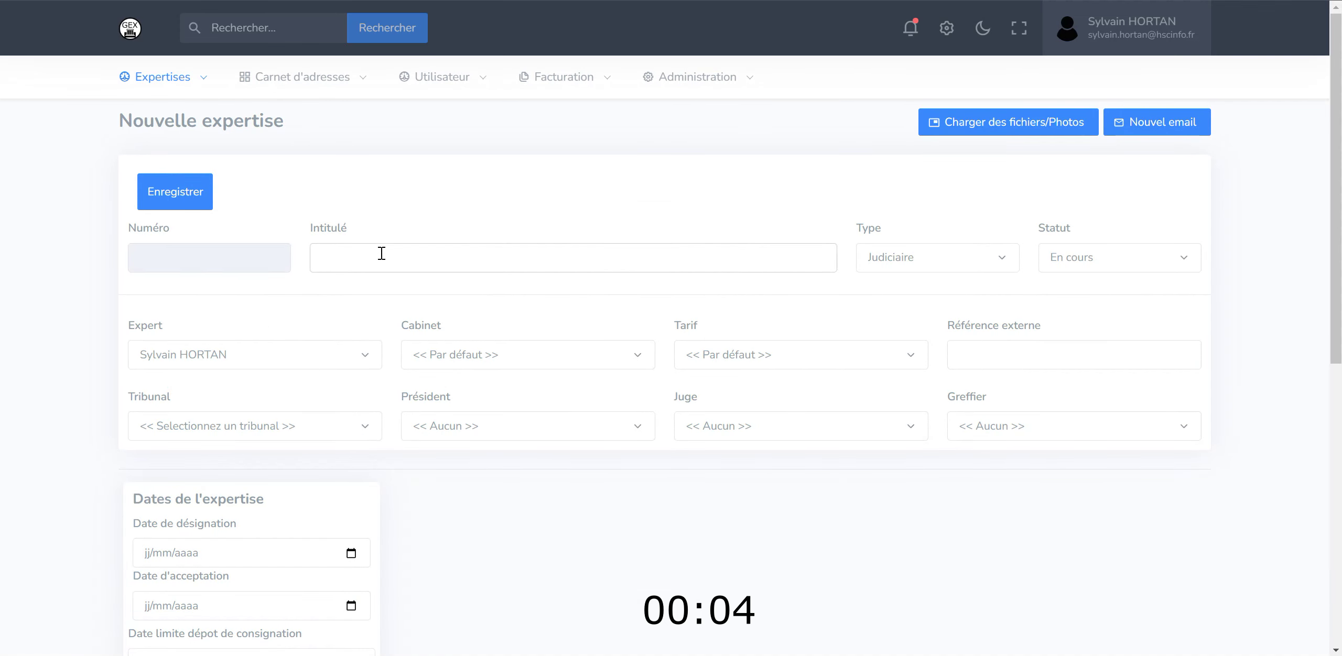
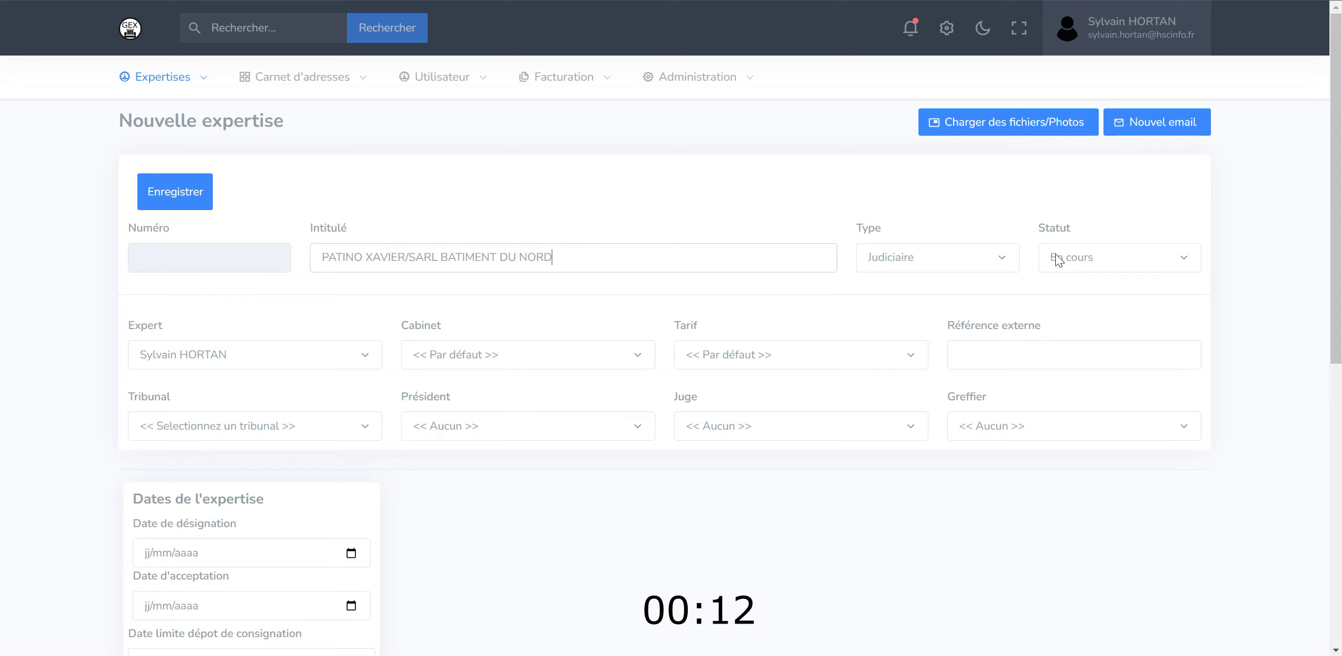
{"action": "left_click", "coordinate": [275, 429]}
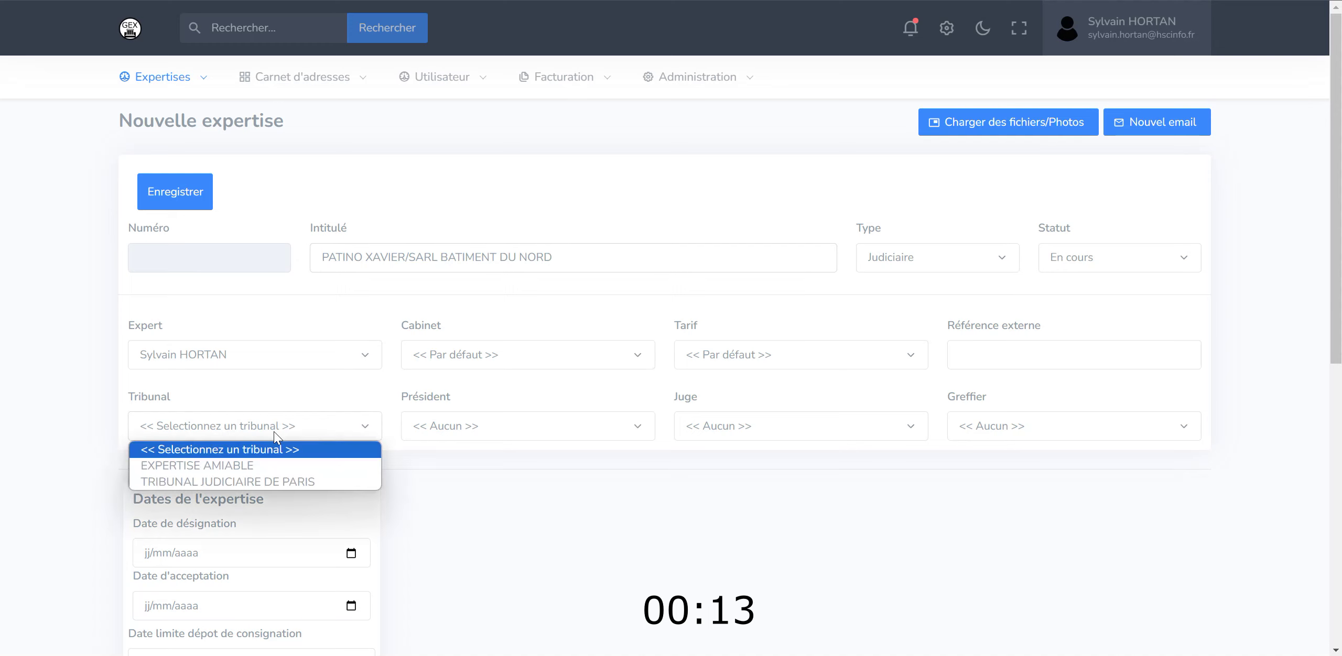
{"action": "left_click", "coordinate": [251, 482]}
- Assign the presiding judge and court clerk, then save the expertise
{"action": "left_click", "coordinate": [545, 426]}
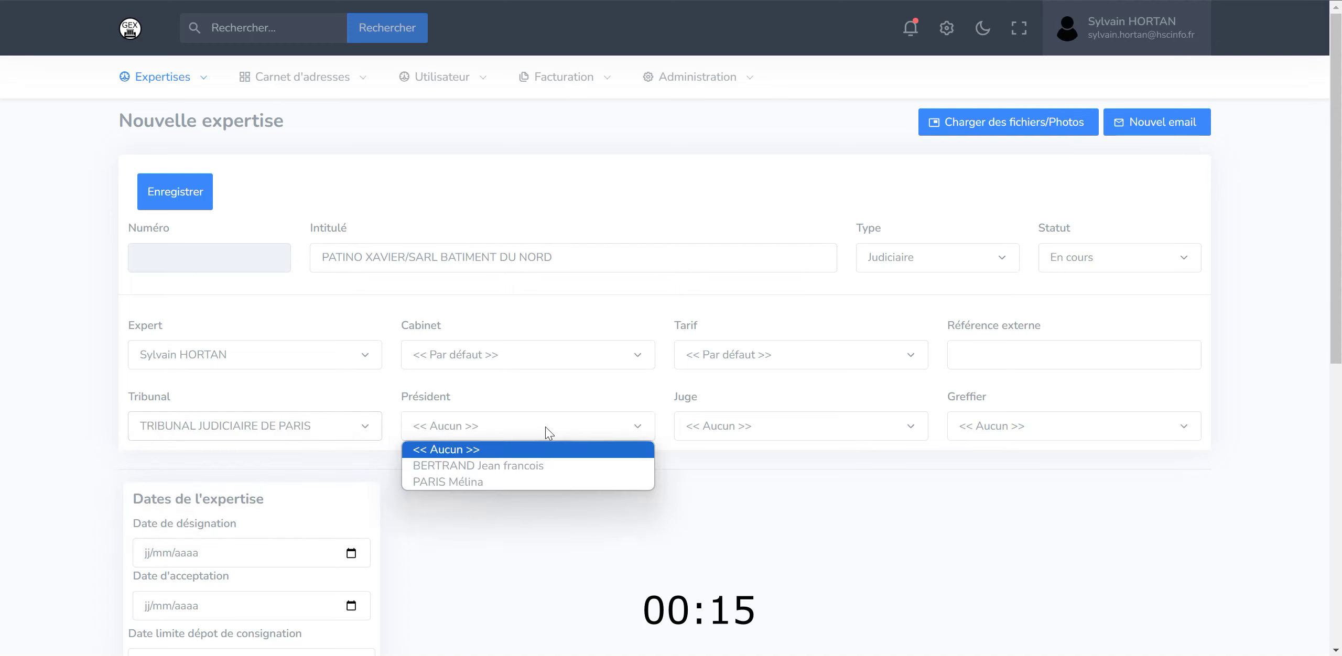
{"action": "left_click", "coordinate": [507, 465]}
{"action": "left_click", "coordinate": [1027, 427]}
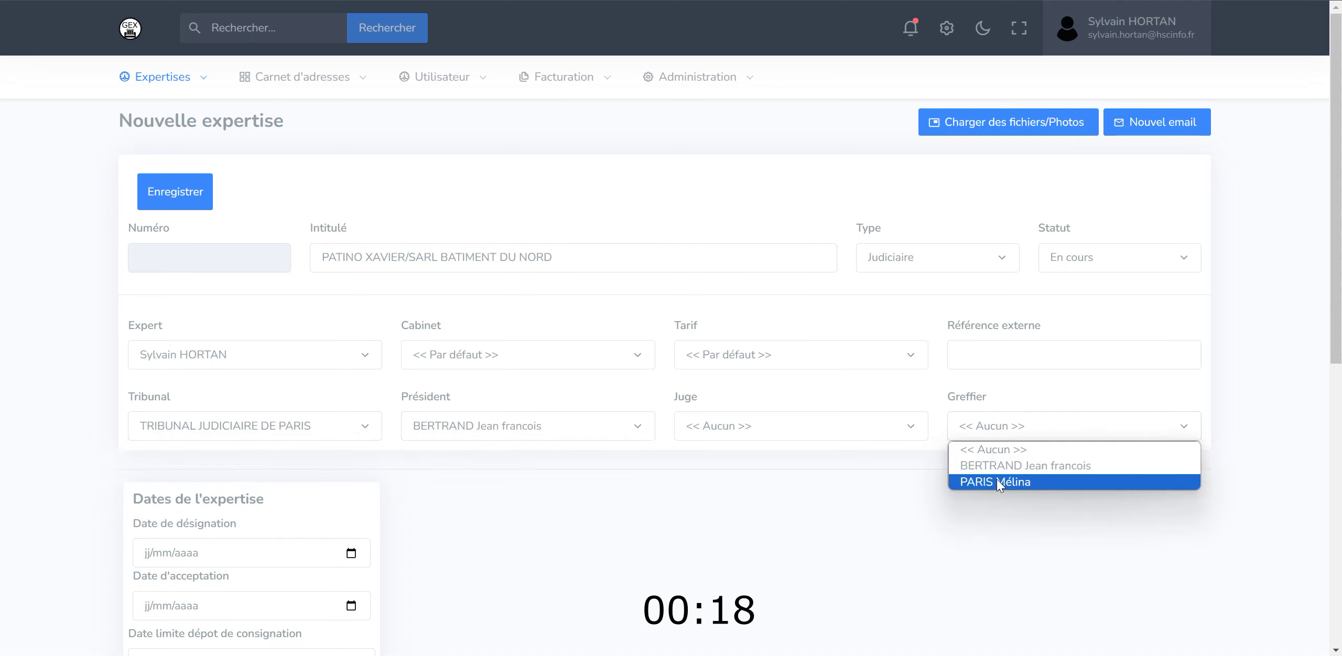
{"action": "left_click", "coordinate": [995, 482]}
{"action": "scroll", "coordinate": [695, 498], "scroll_direction": "down", "scroll_amount": 3}
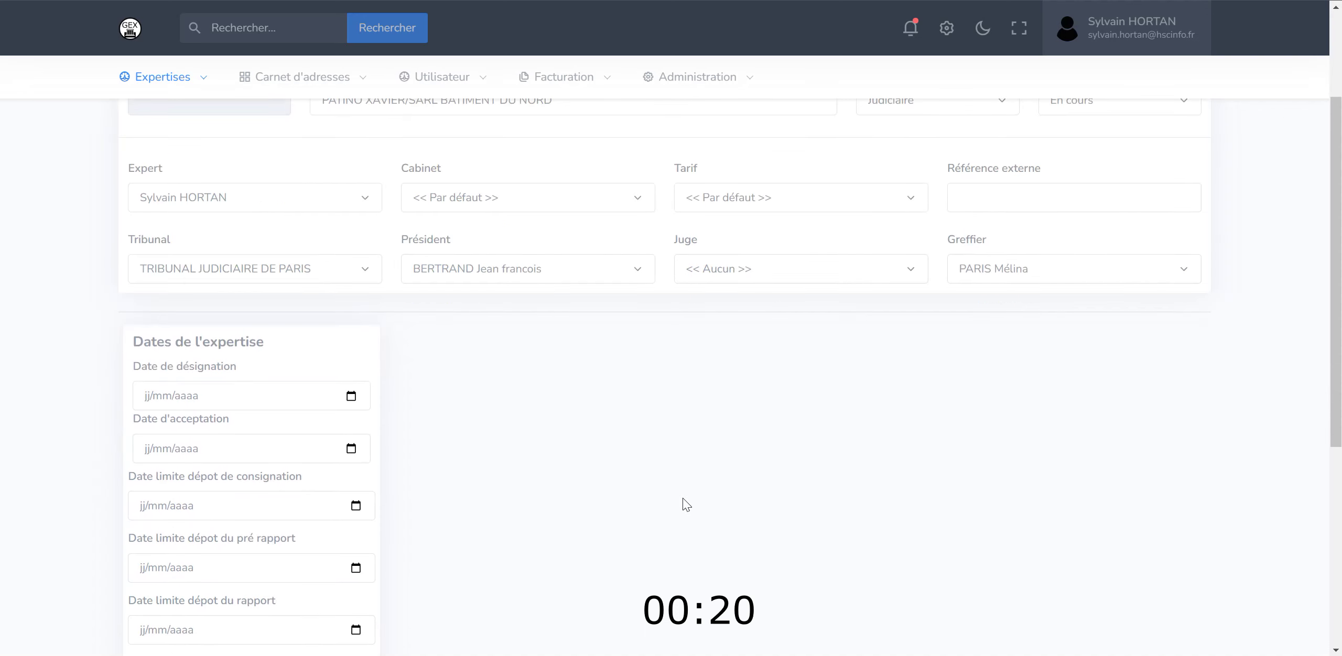
{"action": "scroll", "coordinate": [599, 399], "scroll_direction": "down", "scroll_amount": 4}
{"action": "scroll", "coordinate": [599, 398], "scroll_direction": "up", "scroll_amount": 8}
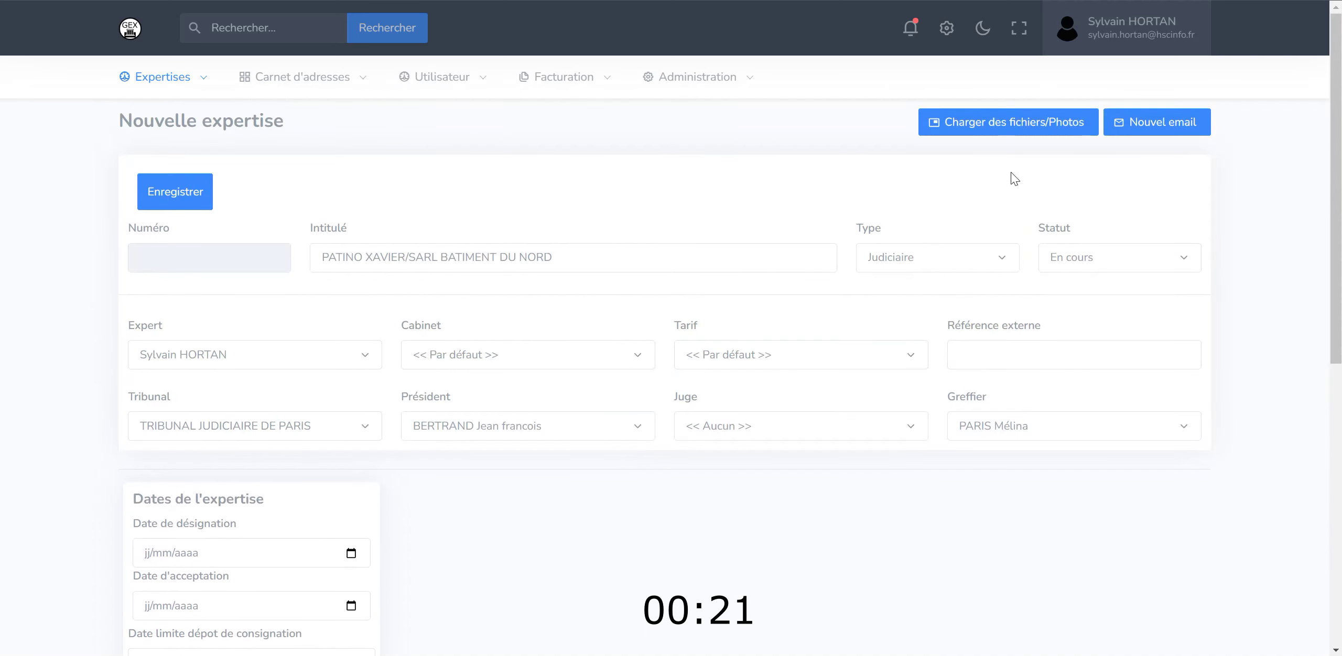
{"action": "left_click", "coordinate": [184, 200]}
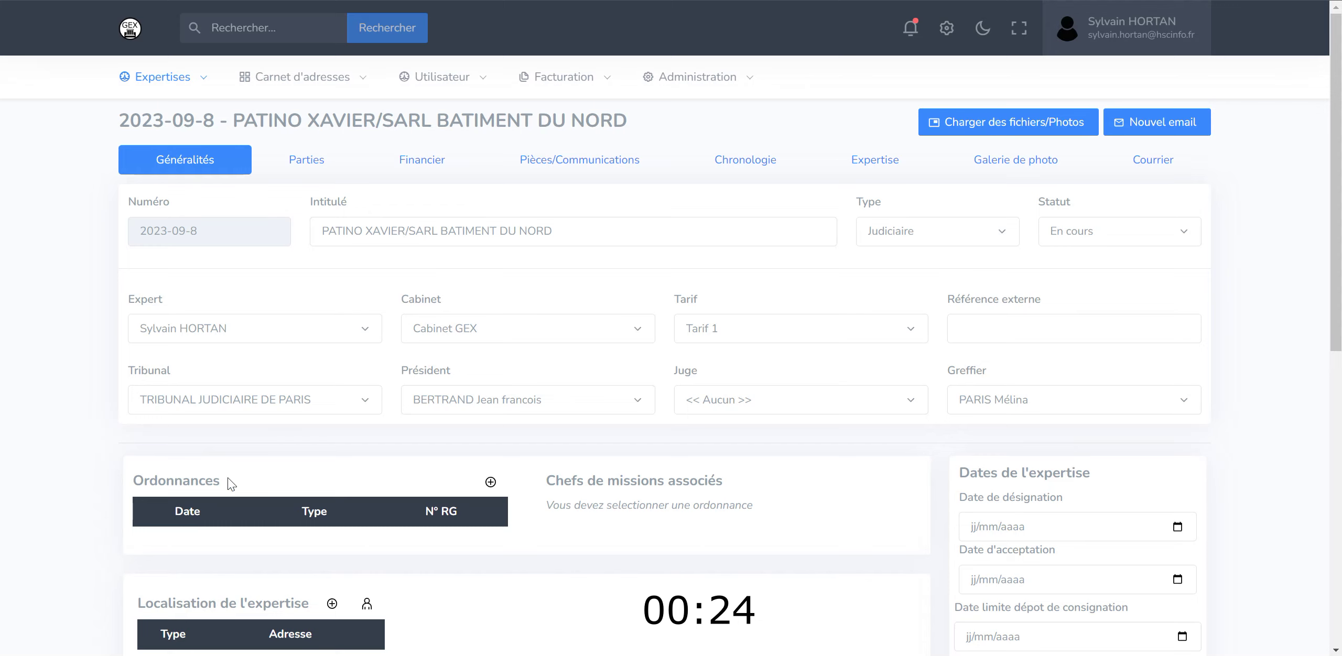
{"action": "scroll", "coordinate": [209, 477], "scroll_direction": "down", "scroll_amount": 2}
{"action": "left_click", "coordinate": [491, 403]}
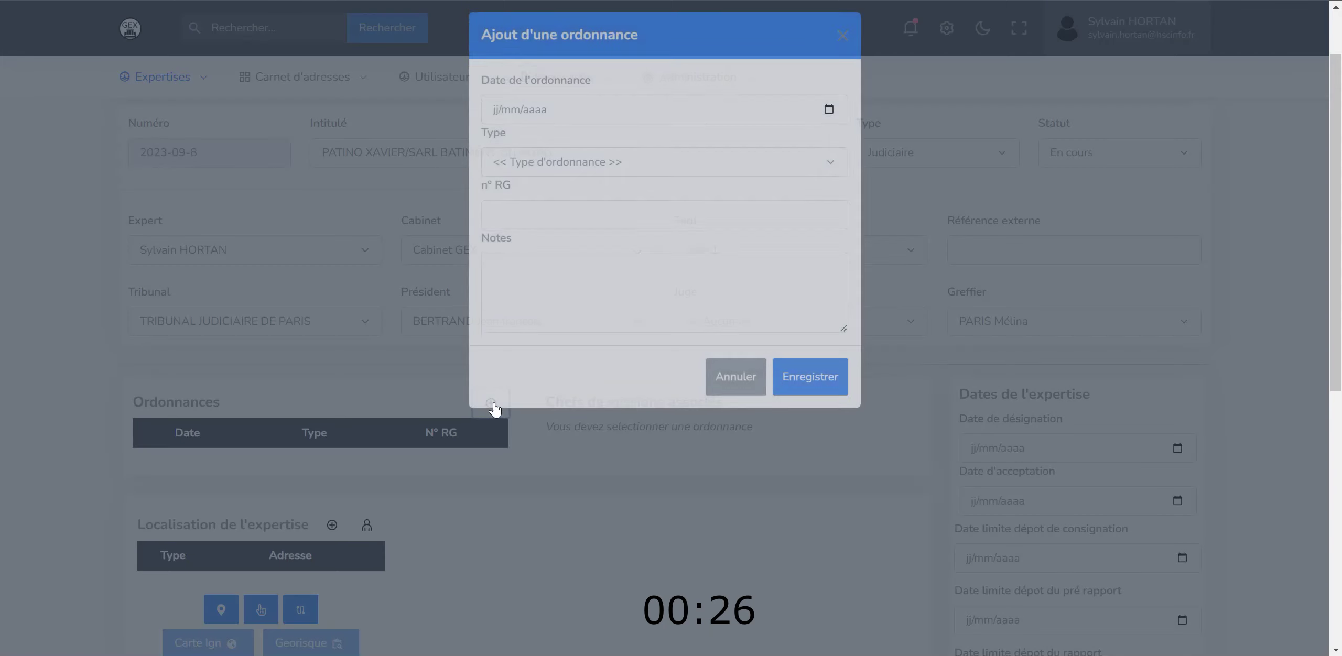
{"action": "left_click", "coordinate": [590, 125]}
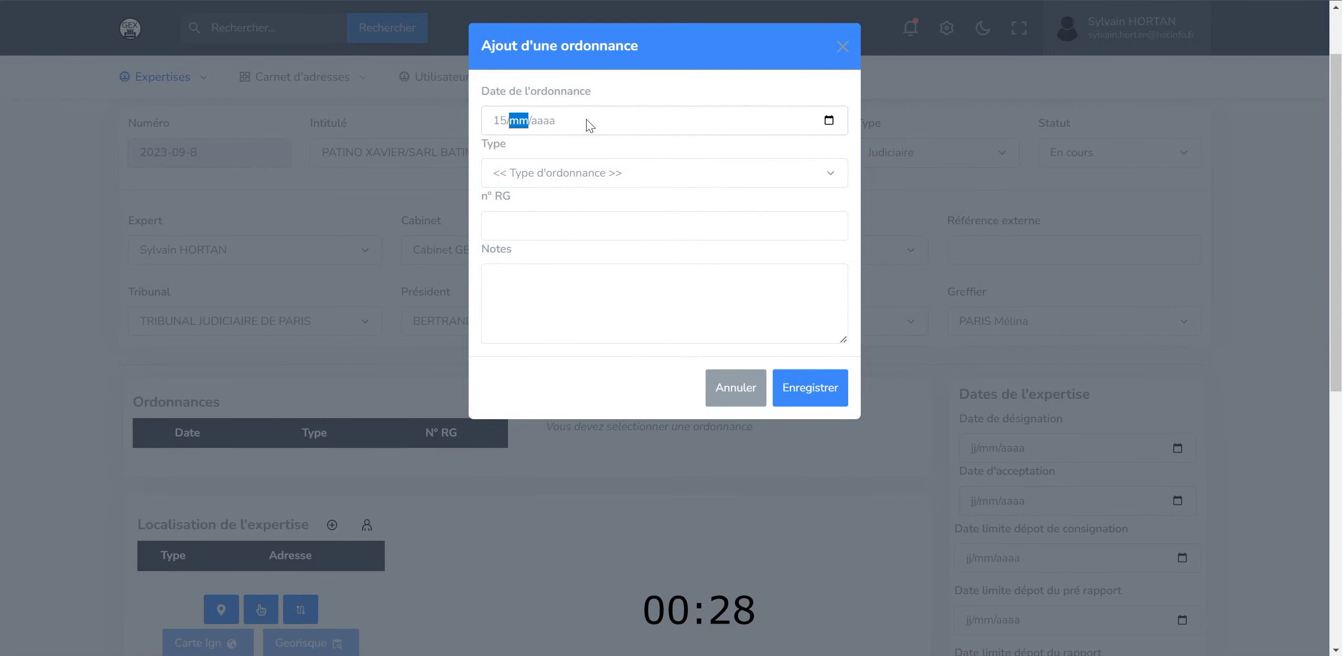
{"action": "left_click", "coordinate": [665, 174]}
{"action": "left_click", "coordinate": [586, 310]}
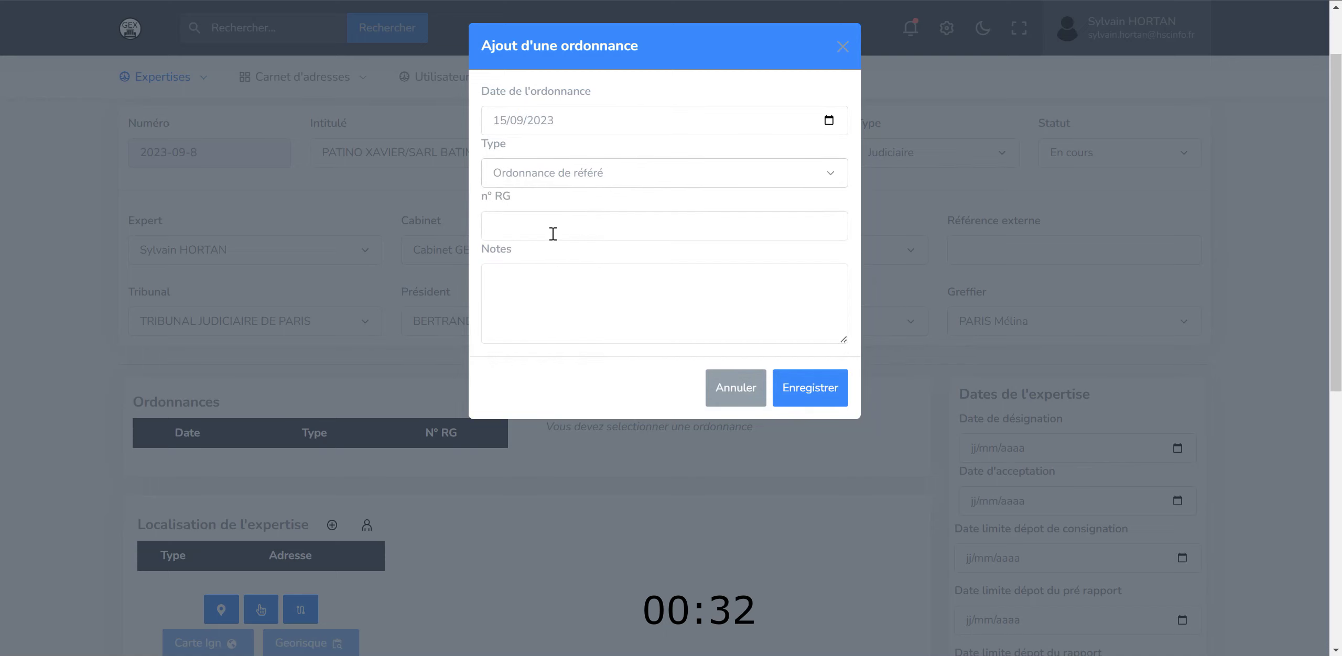
{"action": "type", "text": "23/000"}
{"action": "left_click", "coordinate": [803, 390]}
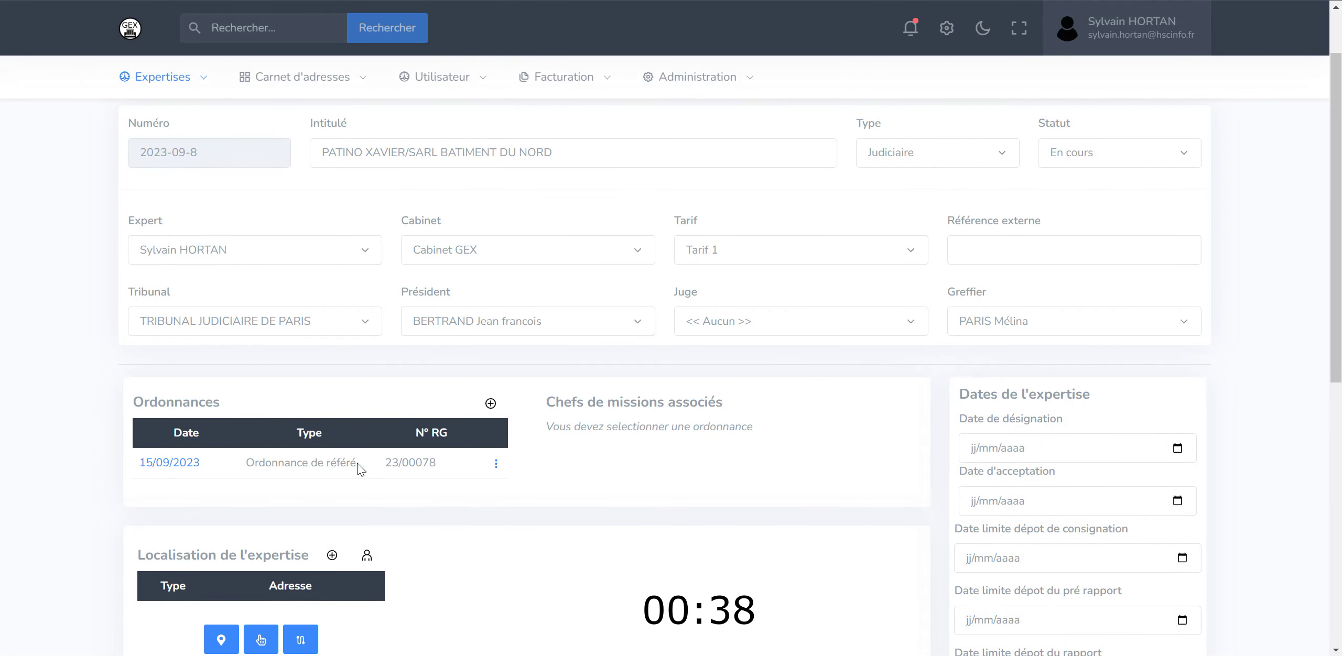
{"action": "left_click", "coordinate": [354, 465]}
{"action": "scroll", "coordinate": [354, 466], "scroll_direction": "up", "scroll_amount": 2}
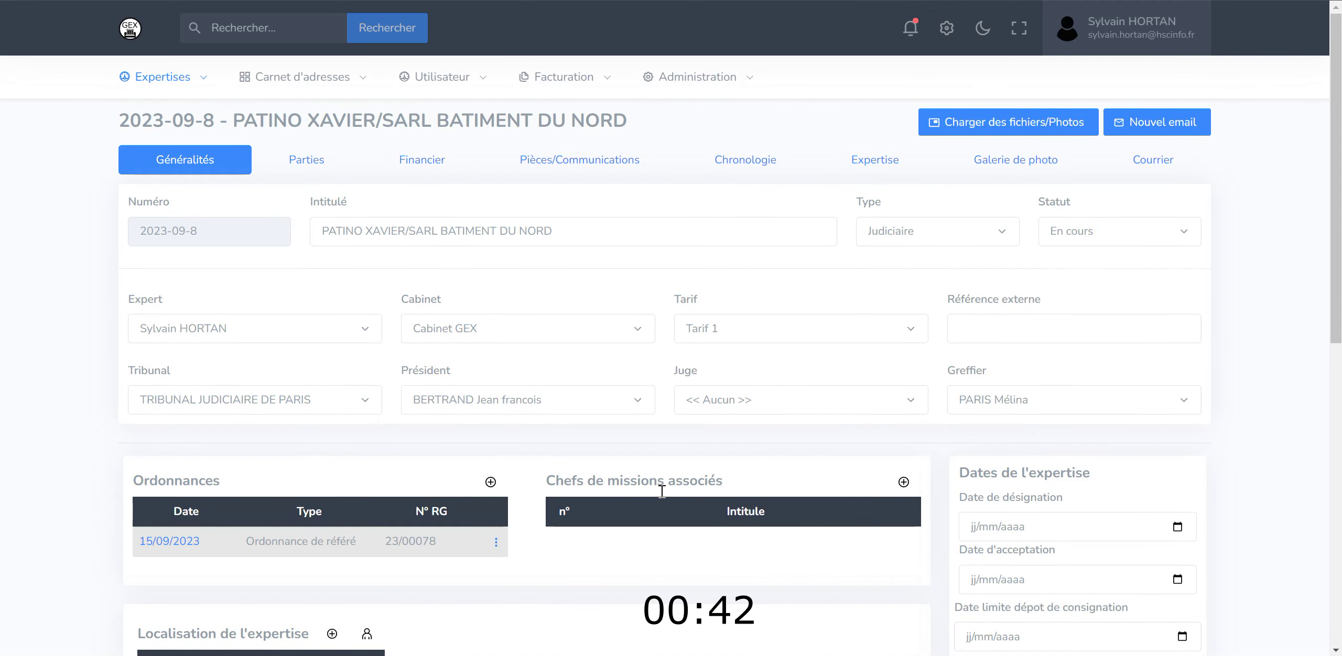
- On the Parties tab, start a new Demandeurs contact with civility Monsieur
{"action": "left_click", "coordinate": [303, 163]}
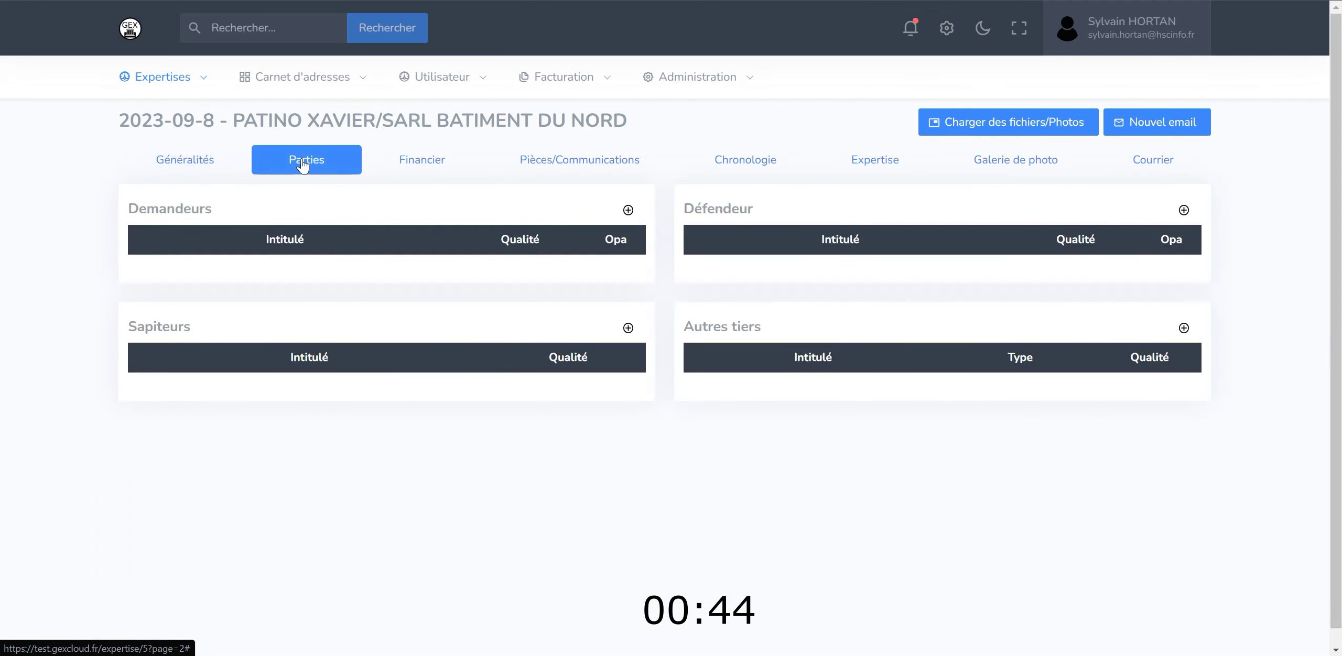
{"action": "left_click", "coordinate": [628, 210]}
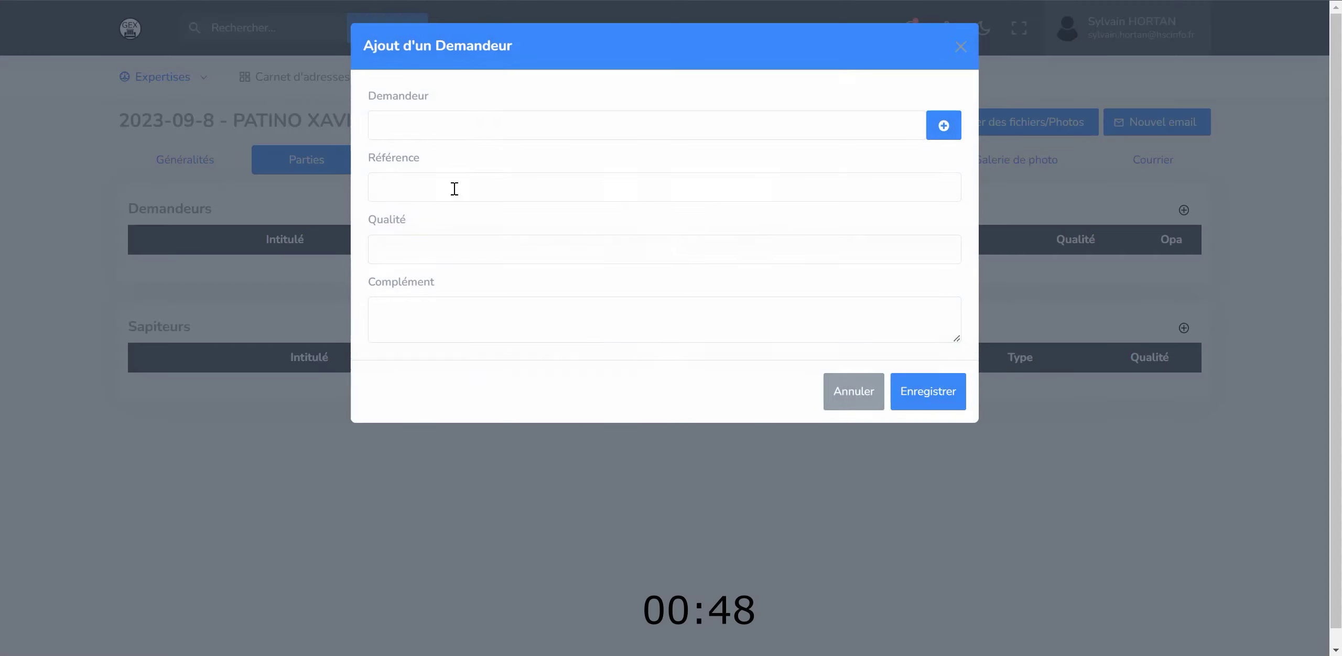
{"action": "left_click", "coordinate": [943, 126]}
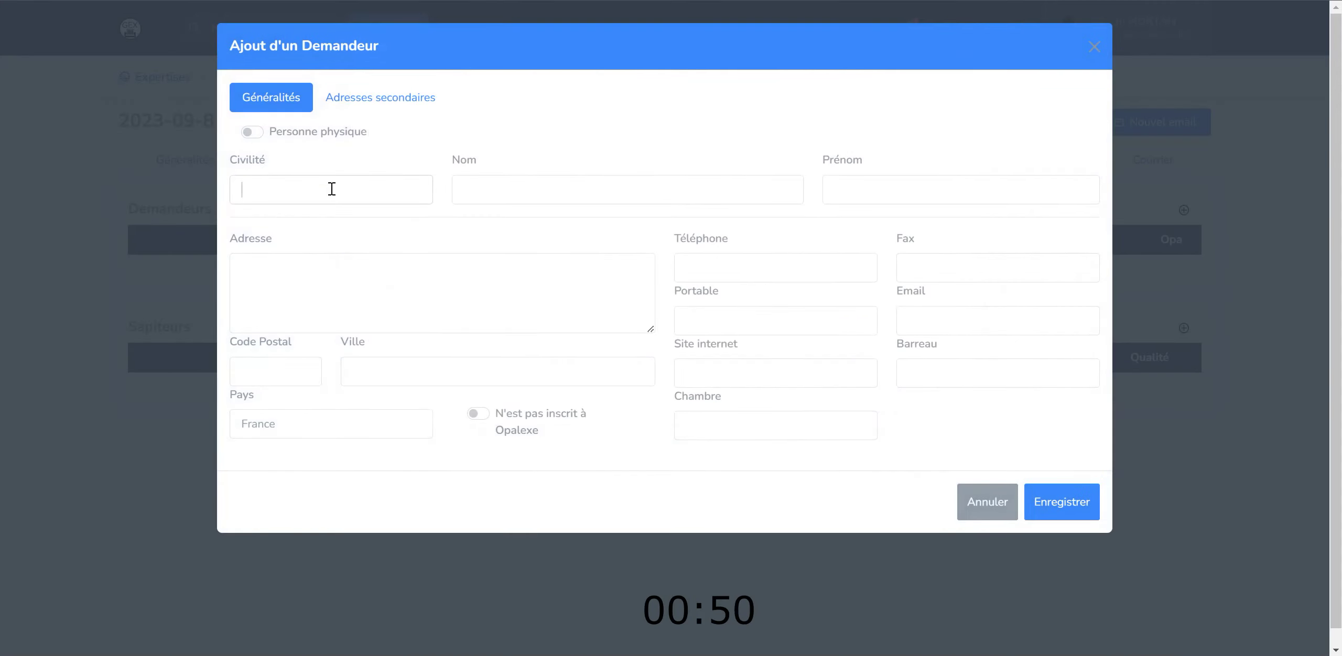
{"action": "type", "text": "mon"}
{"action": "left_click", "coordinate": [414, 215]}
- Enter the plaintiff's last name, first name and street address with city, then save and add him
{"action": "left_click", "coordinate": [557, 197]}
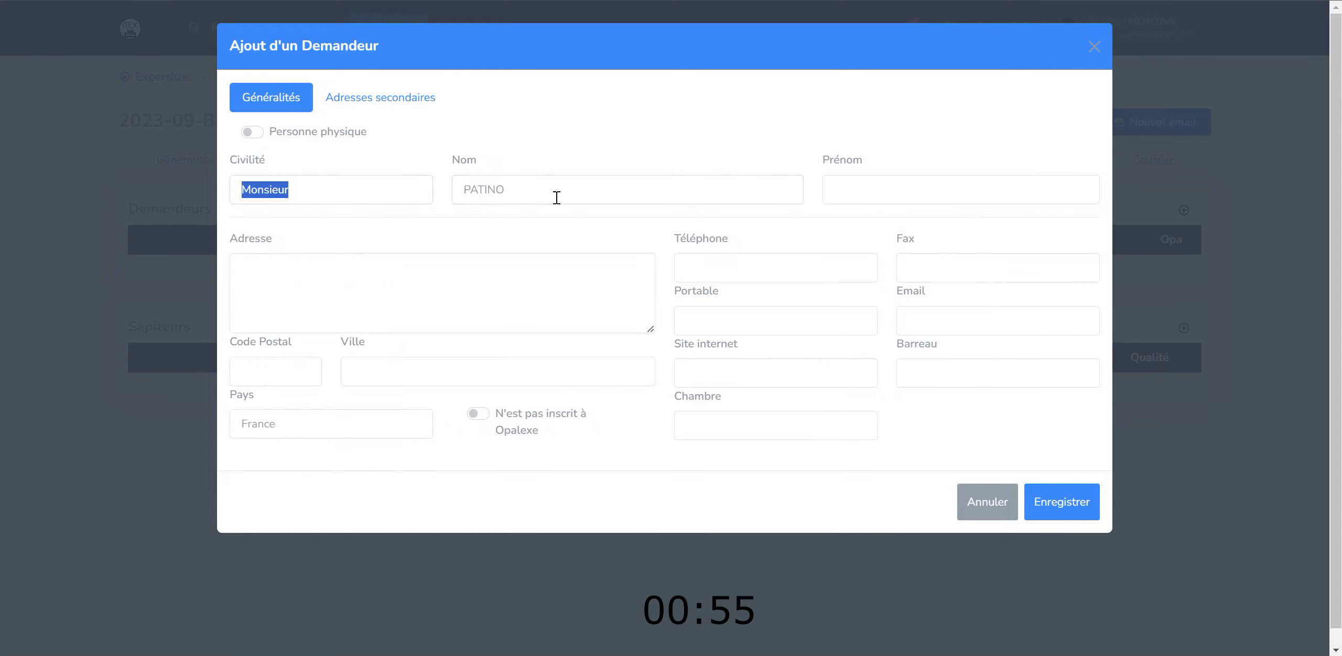
{"action": "key", "text": "Tab"}
{"action": "key", "text": "Tab"}
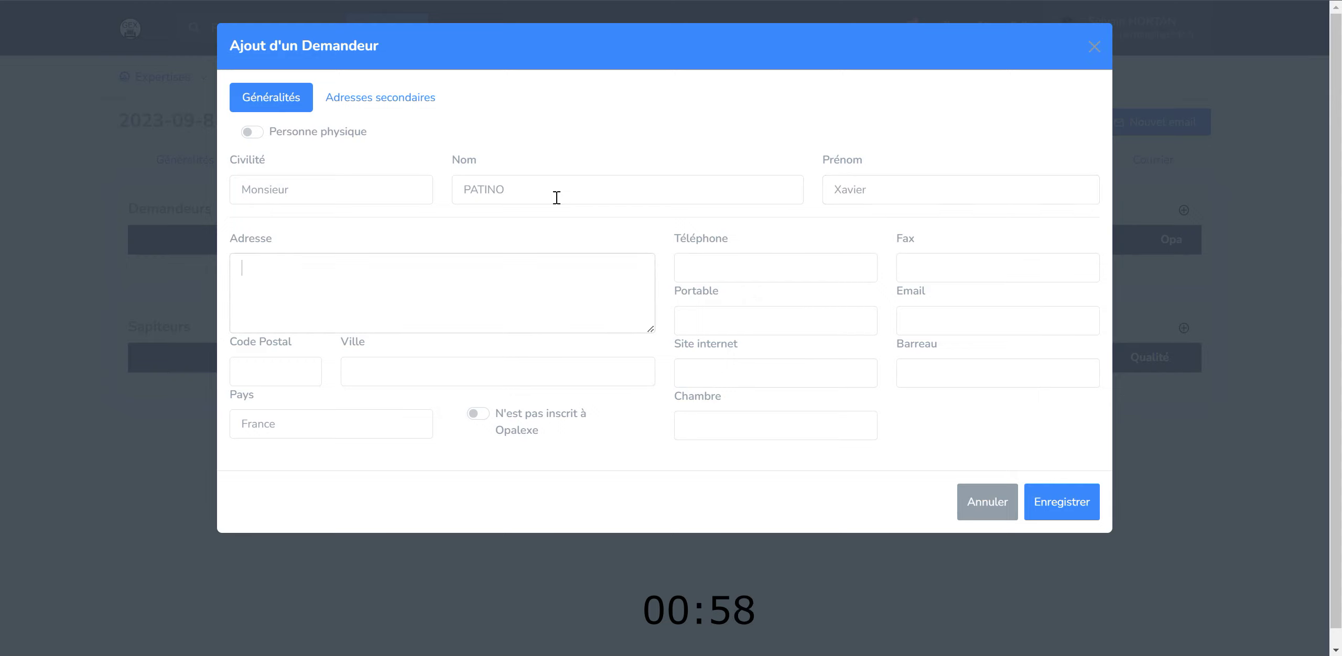
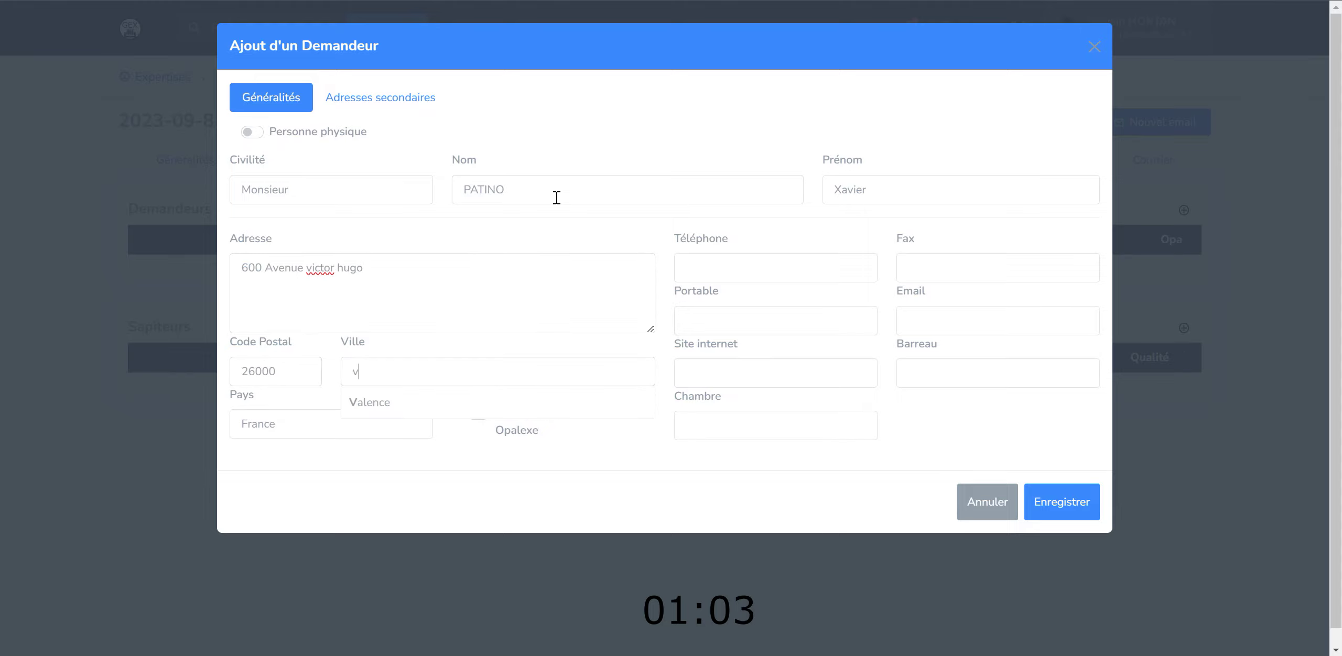
{"action": "left_click", "coordinate": [516, 400]}
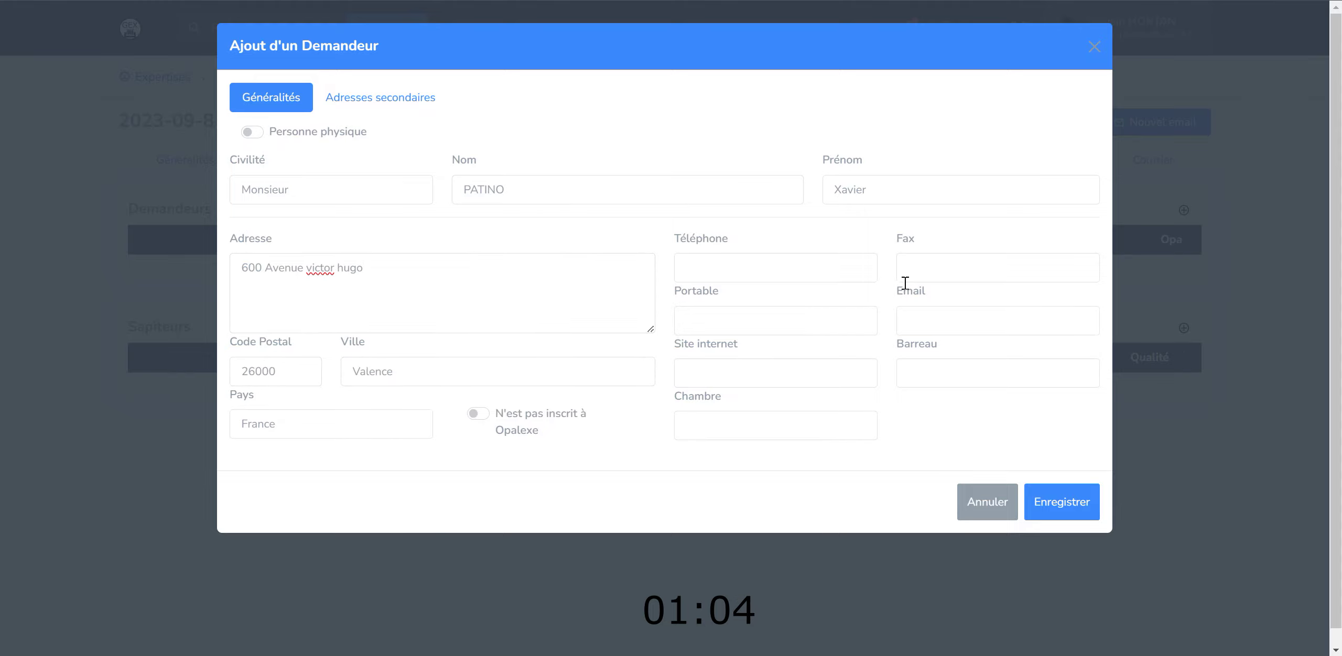
{"action": "left_click", "coordinate": [1059, 505]}
{"action": "left_click", "coordinate": [934, 392]}
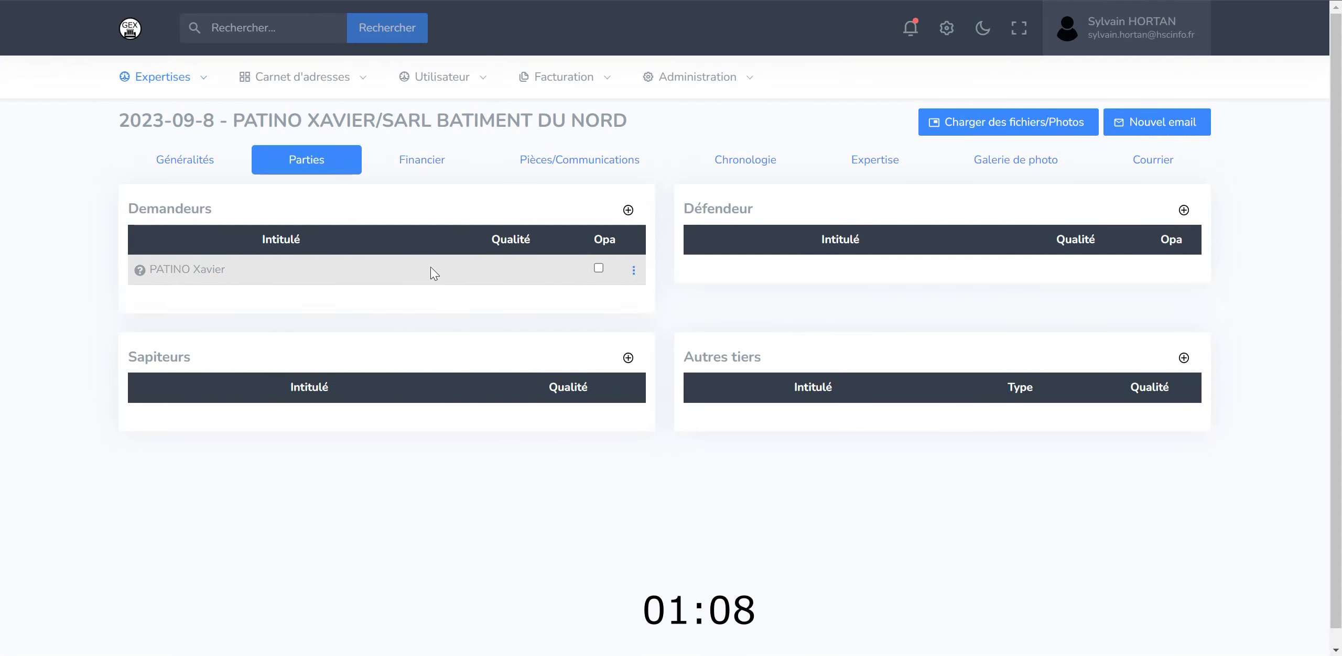
{"action": "right_click", "coordinate": [430, 266]}
- Create a lawyer contact titled Maître with full name and e-mail, attached to the claimant
{"action": "left_click", "coordinate": [455, 303]}
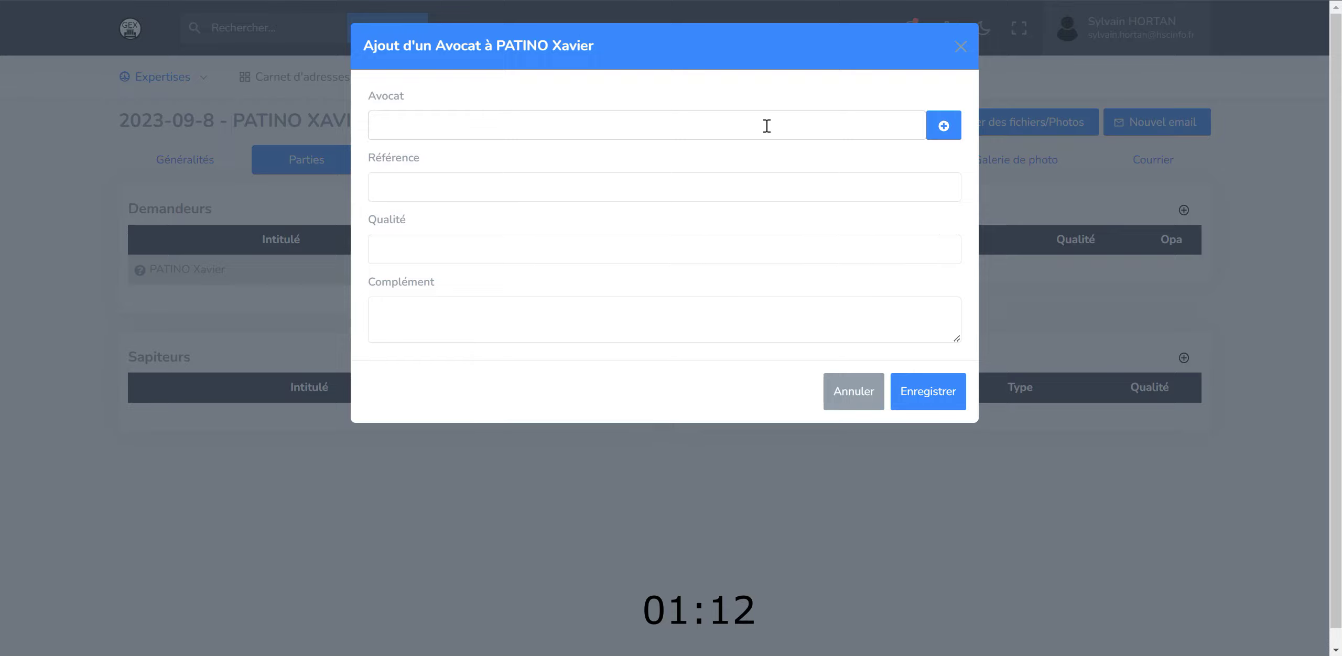
{"action": "type", "text": "malar"}
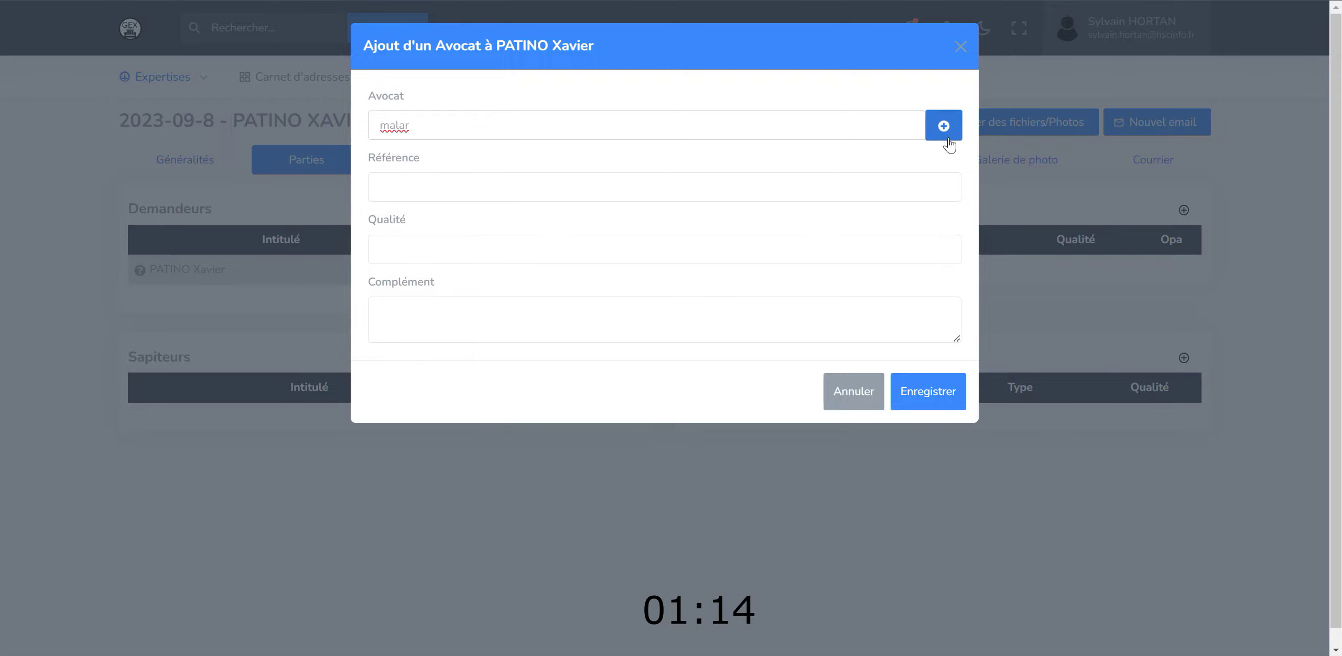
{"action": "type", "text": "in"}
{"action": "left_click", "coordinate": [964, 139]}
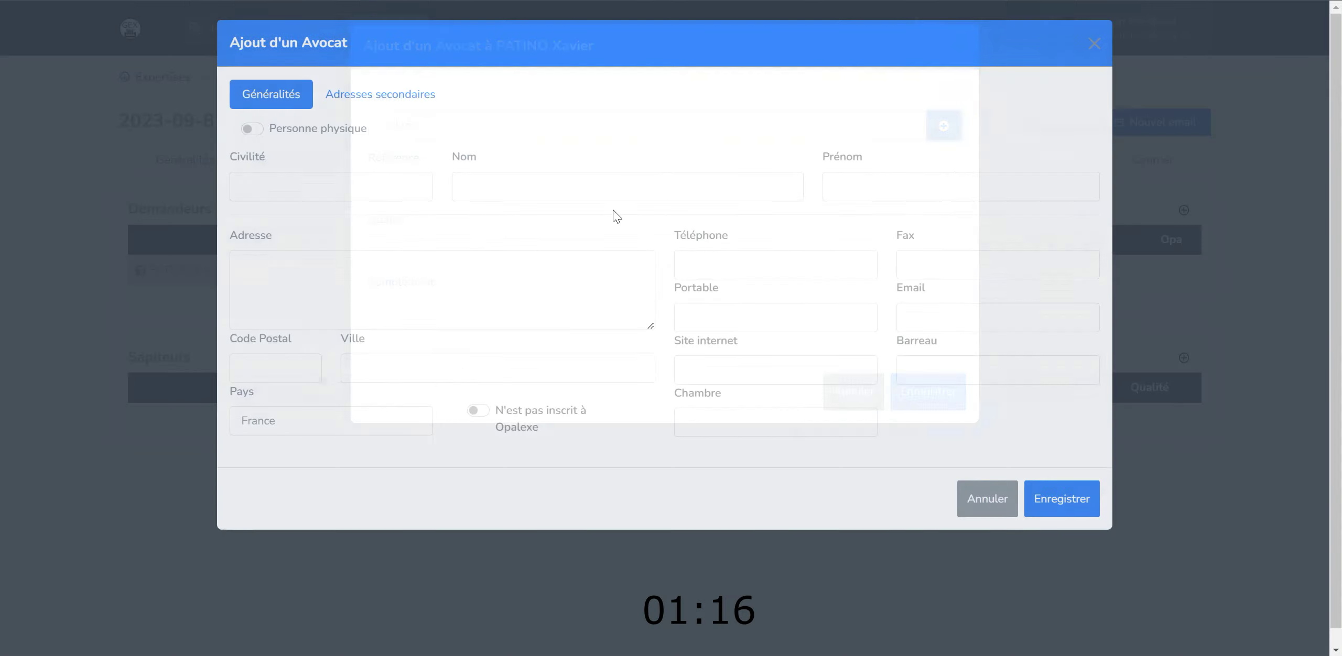
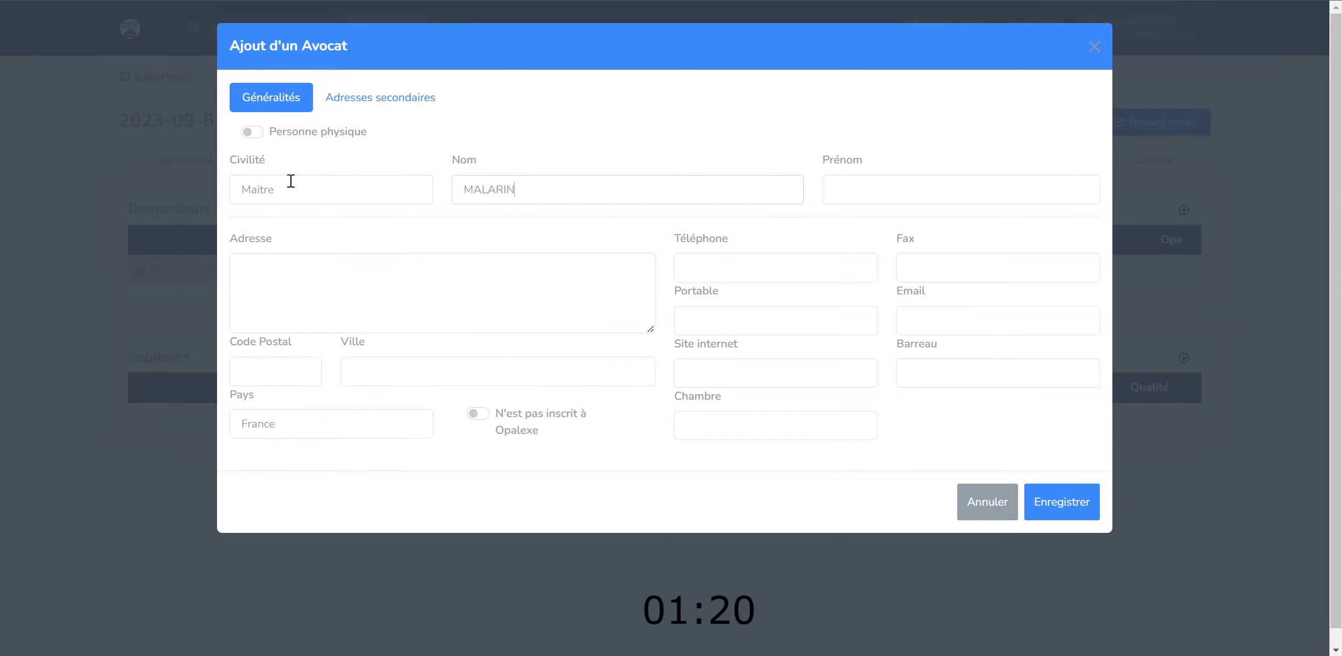
{"action": "key", "text": "Tab"}
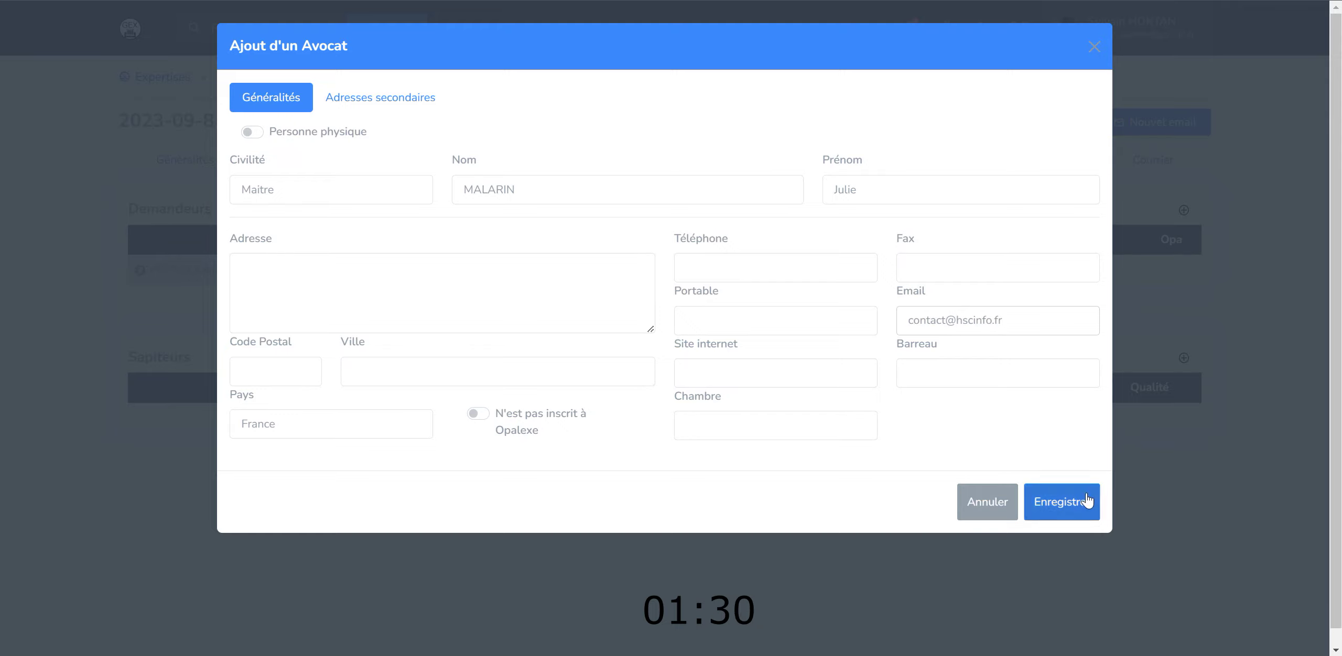
{"action": "left_click", "coordinate": [1082, 504]}
{"action": "left_click", "coordinate": [921, 390]}
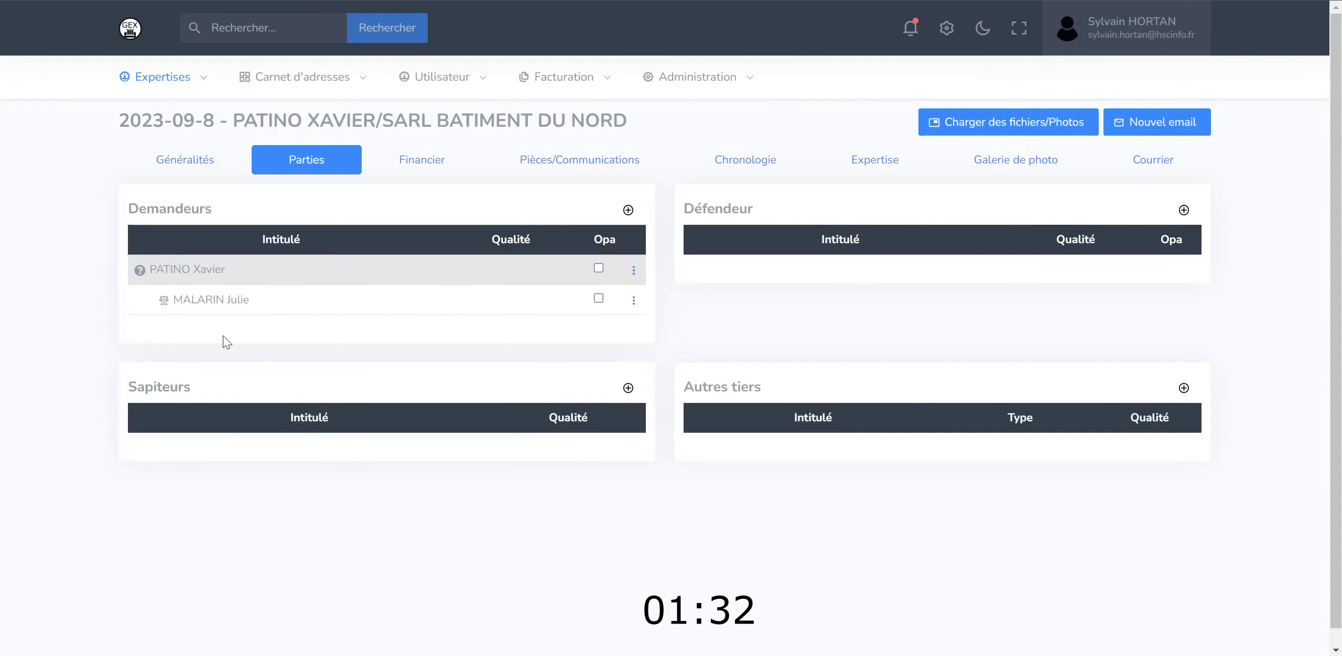
- Start a new defendant contact as a legal entity with legal form SARL
{"action": "left_click", "coordinate": [1182, 211]}
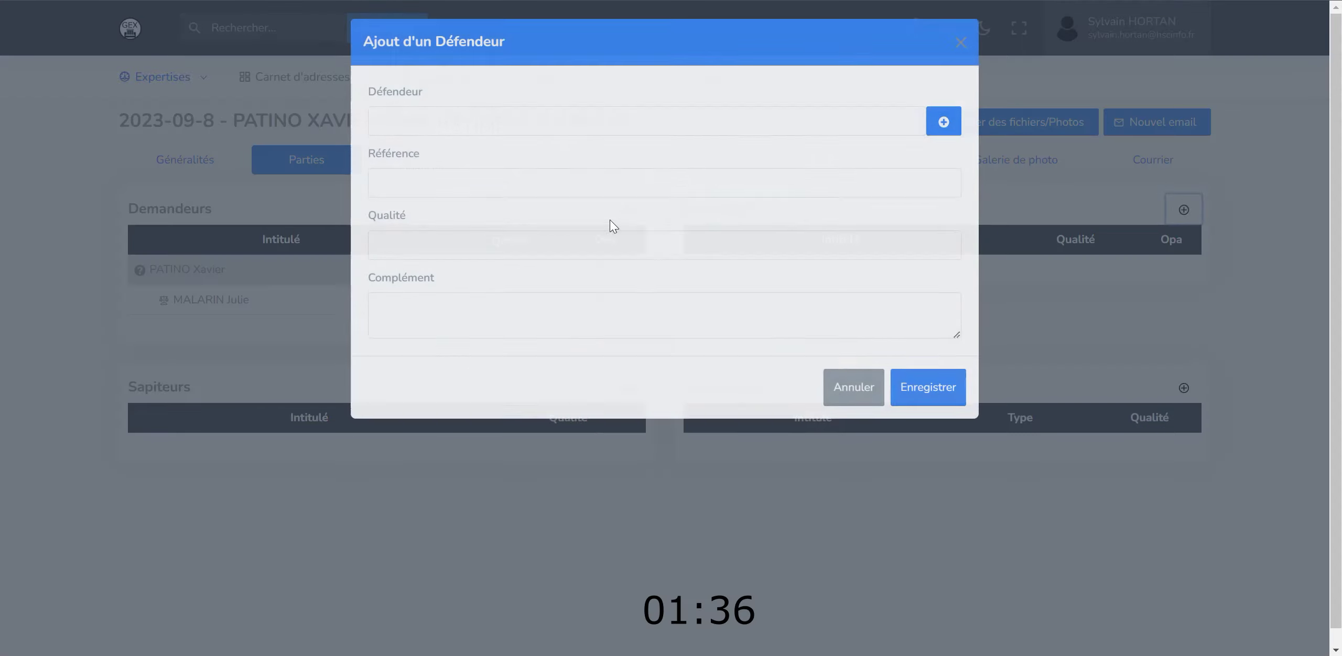
{"action": "left_click", "coordinate": [942, 126]}
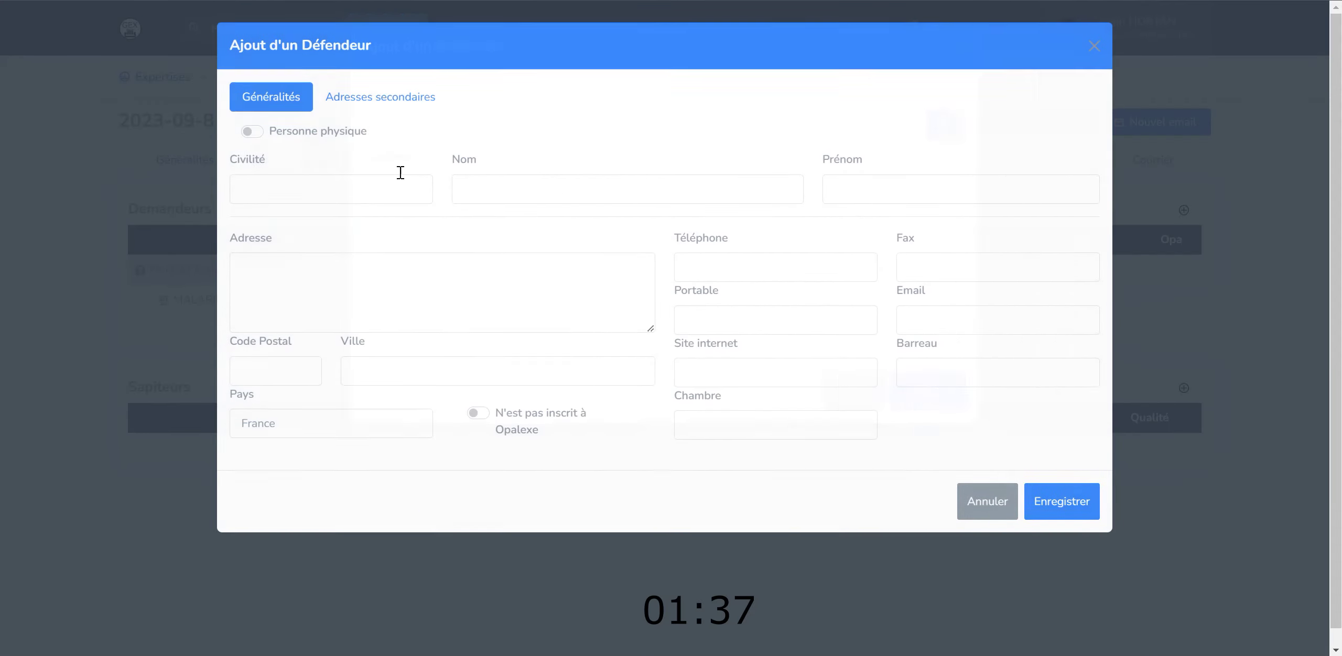
{"action": "left_click", "coordinate": [249, 132]}
{"action": "left_click", "coordinate": [295, 187]}
{"action": "type", "text": "SARL"}
{"action": "key", "text": "Tab"}
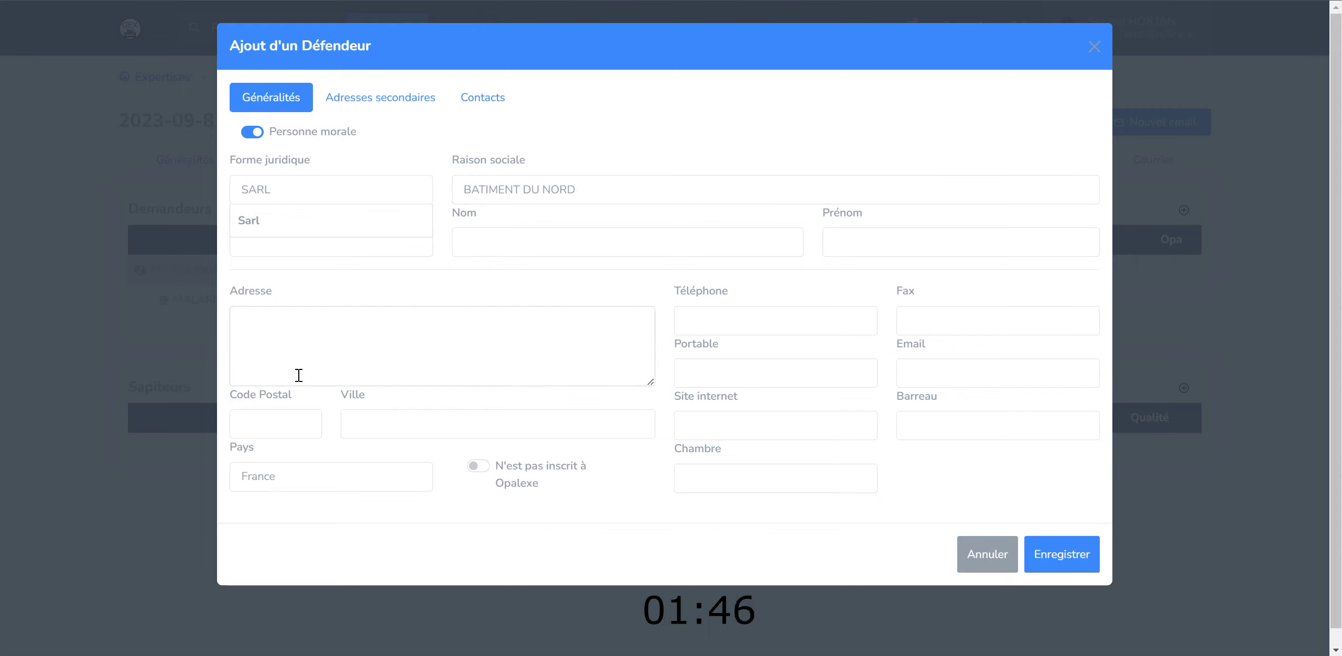
- Enter company name BATIMENT DU NORD with its Cergy 95800 address, save it and add it as defendant
{"action": "key", "text": "Tab"}
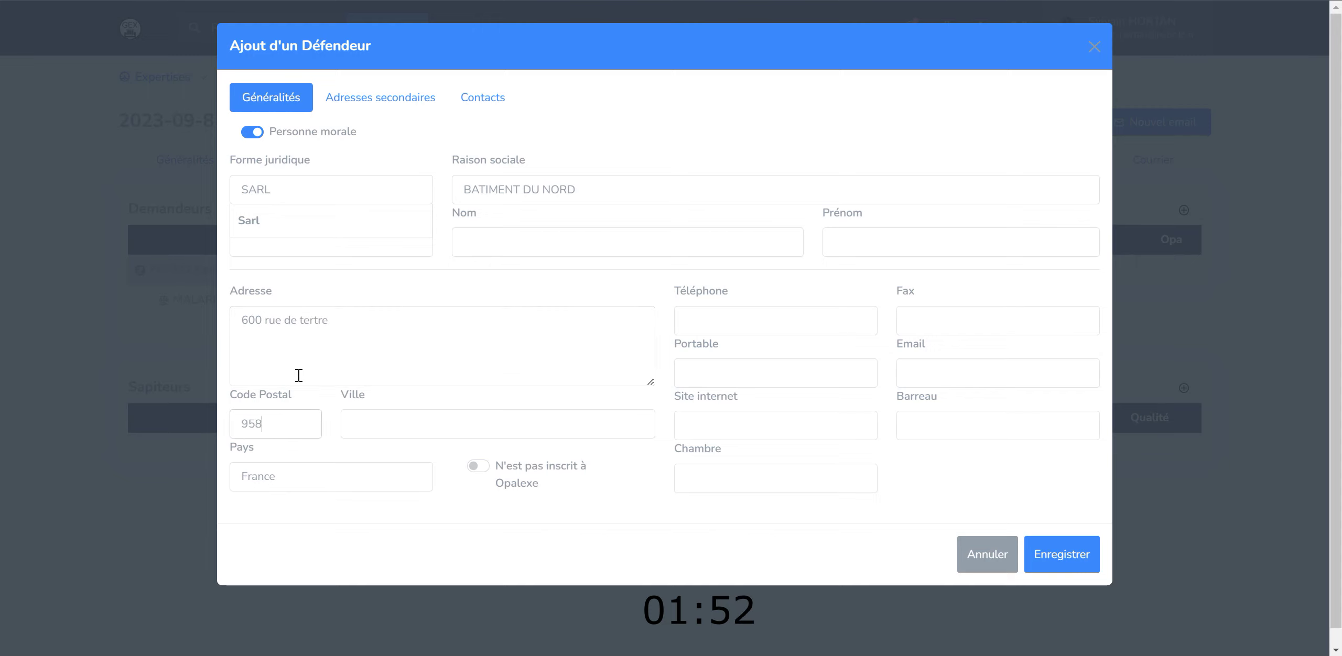
{"action": "left_click", "coordinate": [386, 452]}
{"action": "left_click", "coordinate": [1057, 550]}
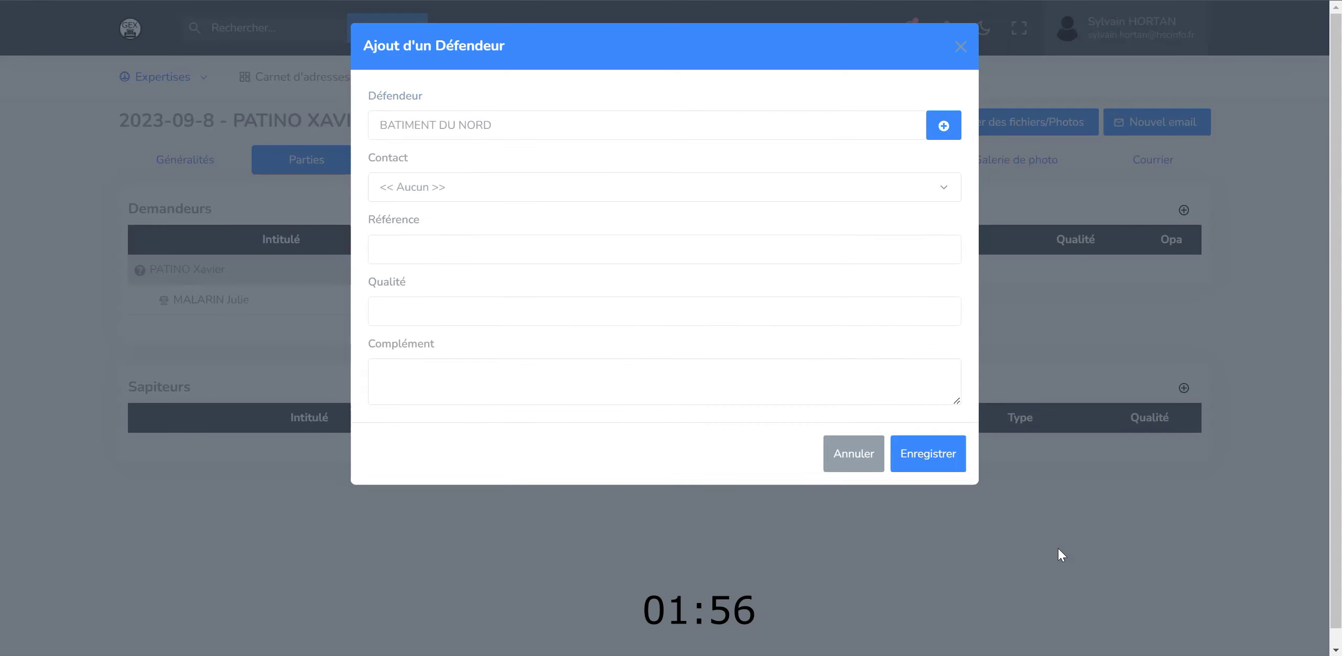
{"action": "left_click", "coordinate": [920, 455]}
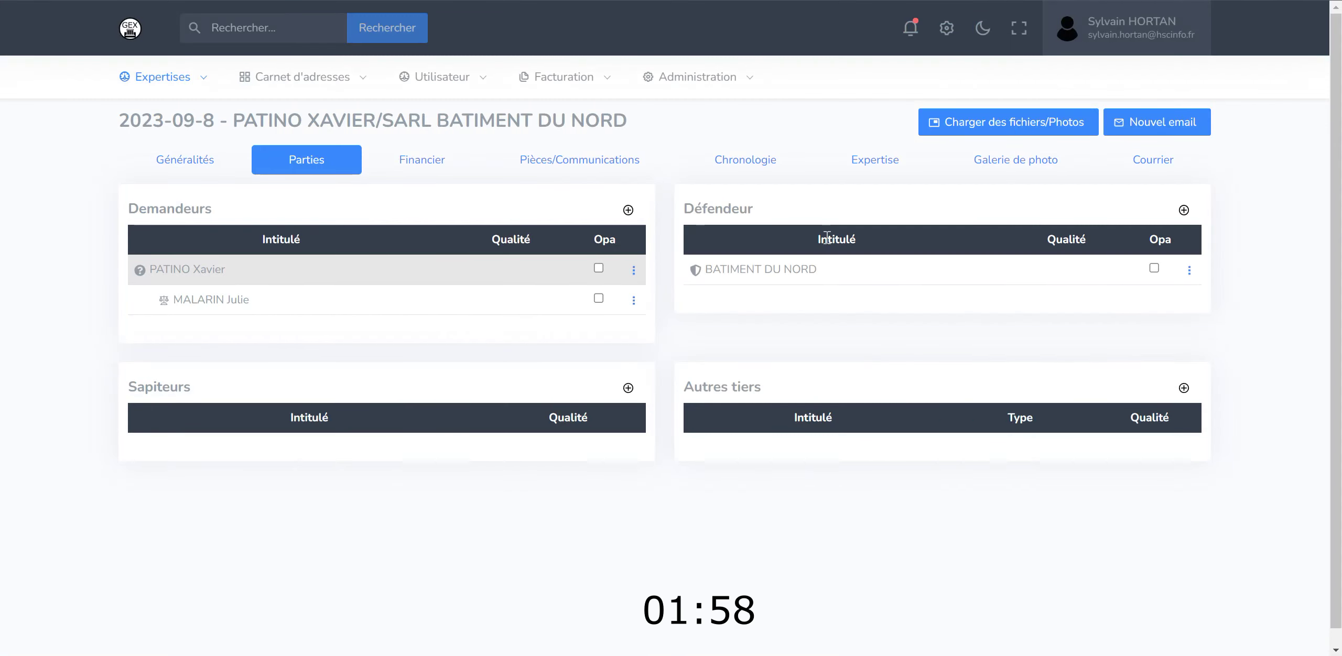
- Assign BONIN & ASSOCIÉS as lawyer for BATIMENT DU NORD
{"action": "right_click", "coordinate": [801, 274]}
{"action": "left_click", "coordinate": [803, 300]}
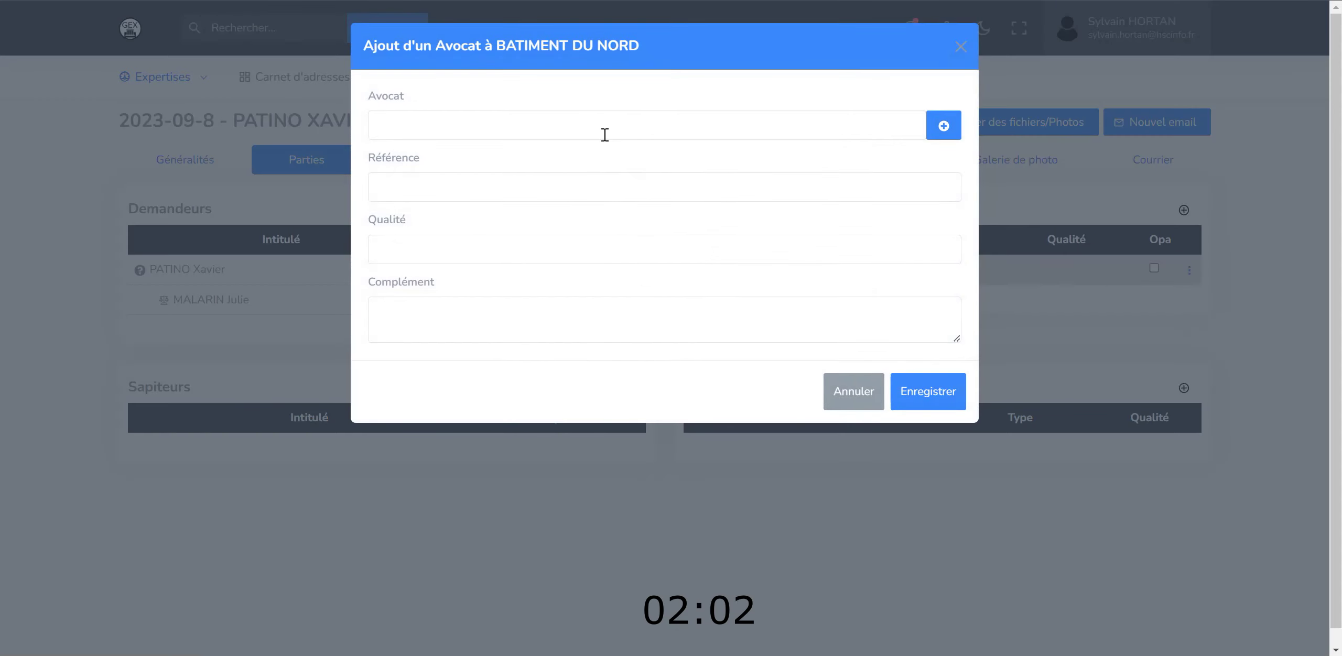
{"action": "type", "text": "bo"}
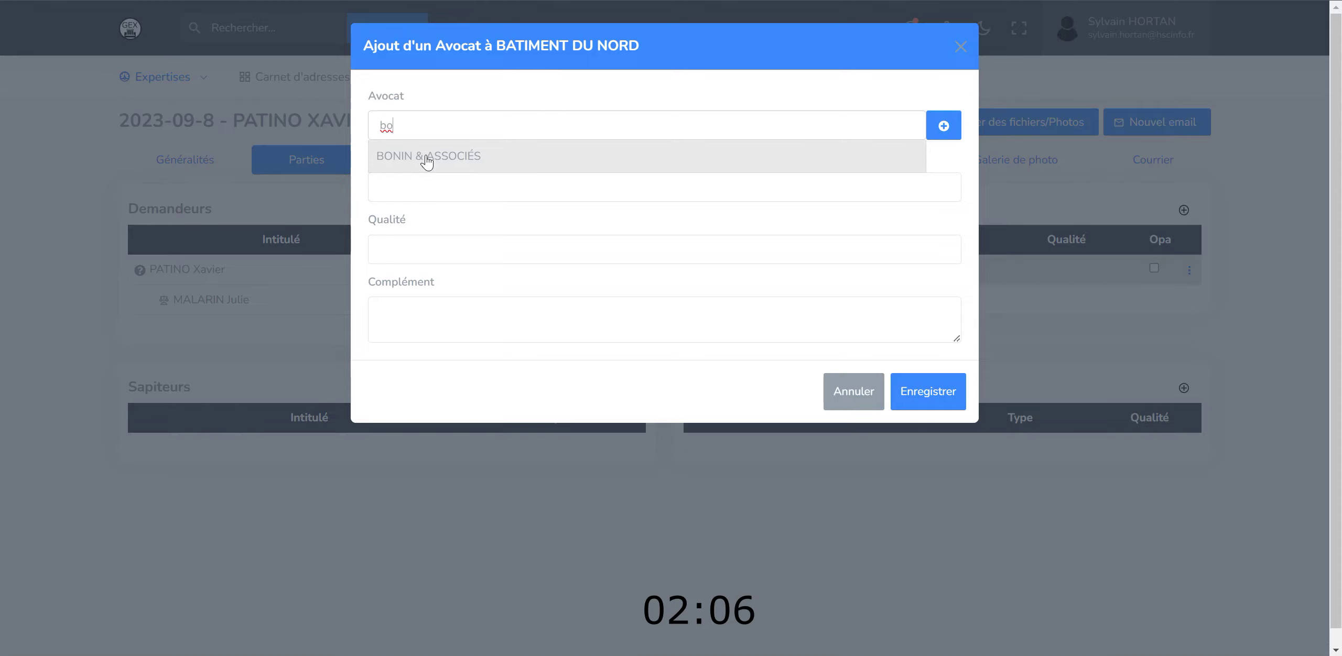
{"action": "left_click", "coordinate": [483, 167]}
{"action": "left_click", "coordinate": [919, 462]}
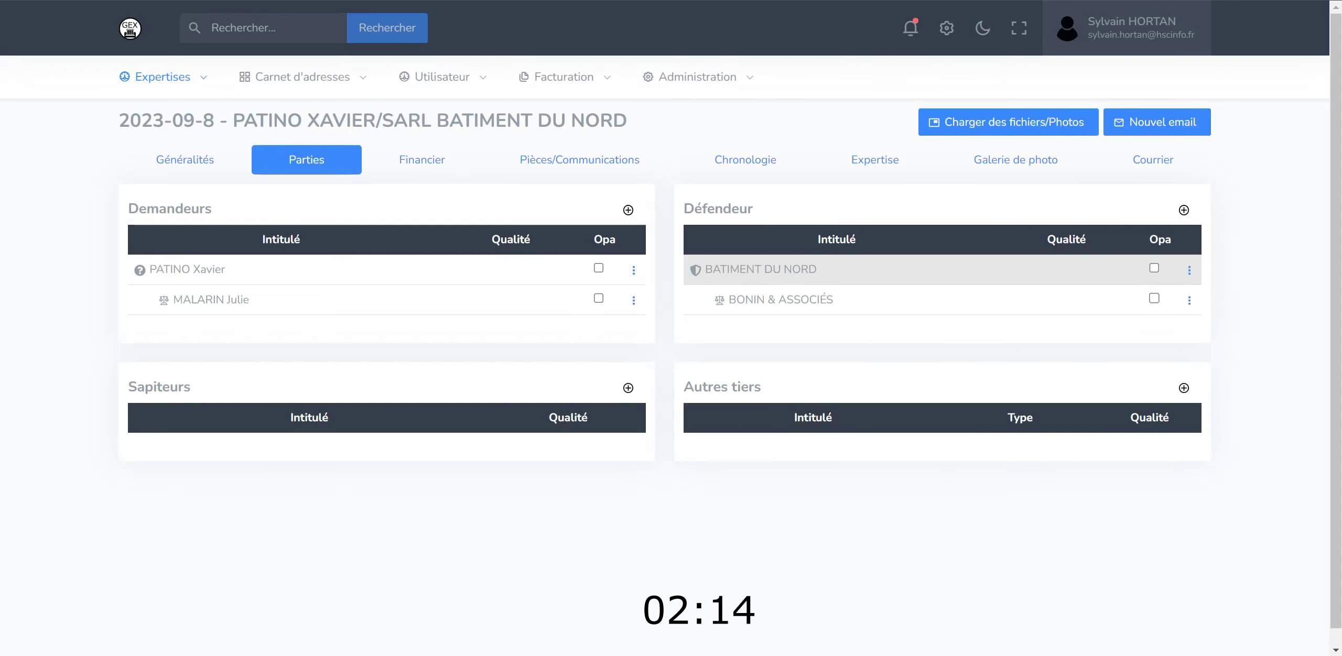
- Return to the Généralités tab and scroll down to the location section
{"action": "left_click", "coordinate": [213, 164]}
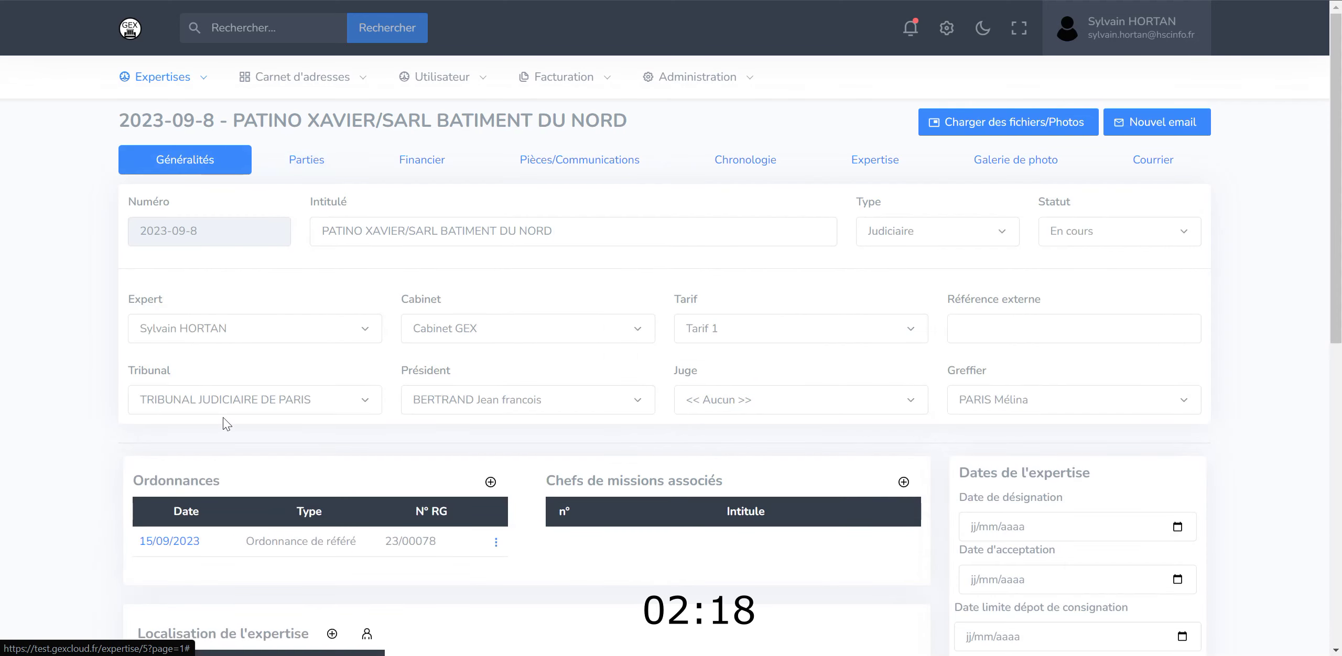
{"action": "scroll", "coordinate": [318, 480], "scroll_direction": "down", "scroll_amount": 3}
{"action": "scroll", "coordinate": [217, 464], "scroll_direction": "down", "scroll_amount": 3}
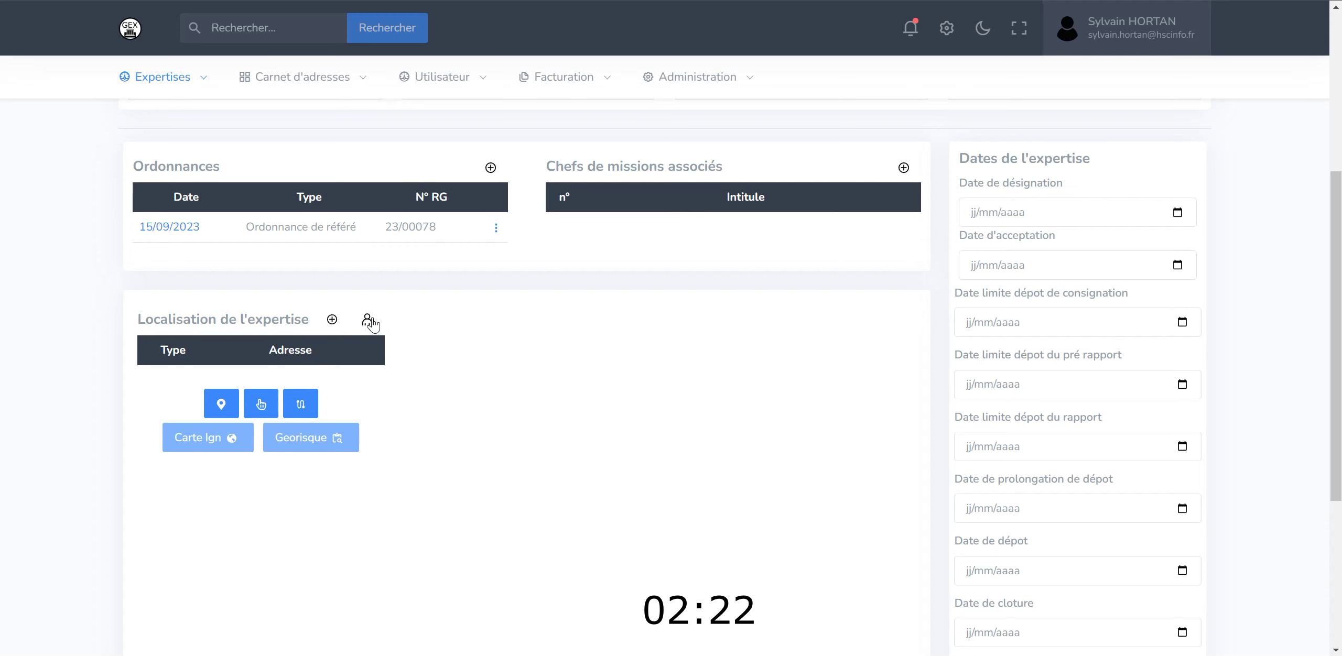
- Take the expertise site from the claimant's address, now pinned on the Valence map
{"action": "left_click", "coordinate": [368, 321]}
{"action": "left_click", "coordinate": [608, 132]}
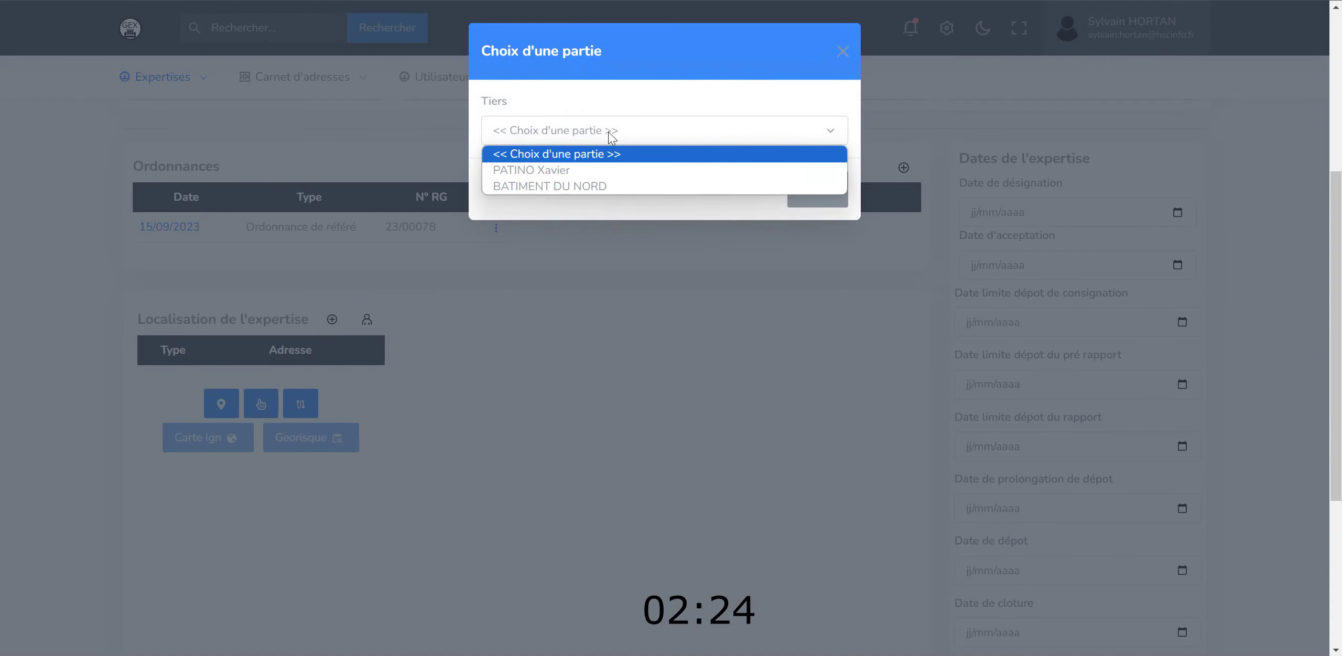
{"action": "left_click", "coordinate": [588, 171]}
{"action": "left_click", "coordinate": [811, 237]}
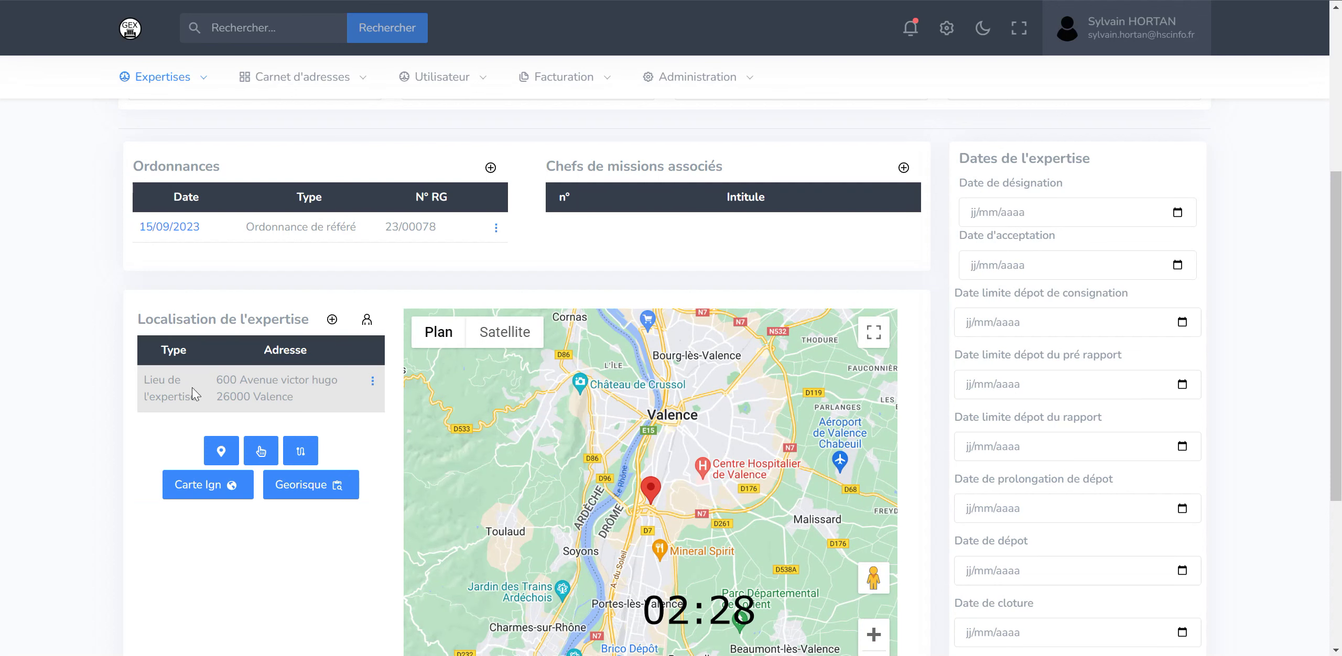
{"action": "scroll", "coordinate": [392, 414], "scroll_direction": "down", "scroll_amount": 1}
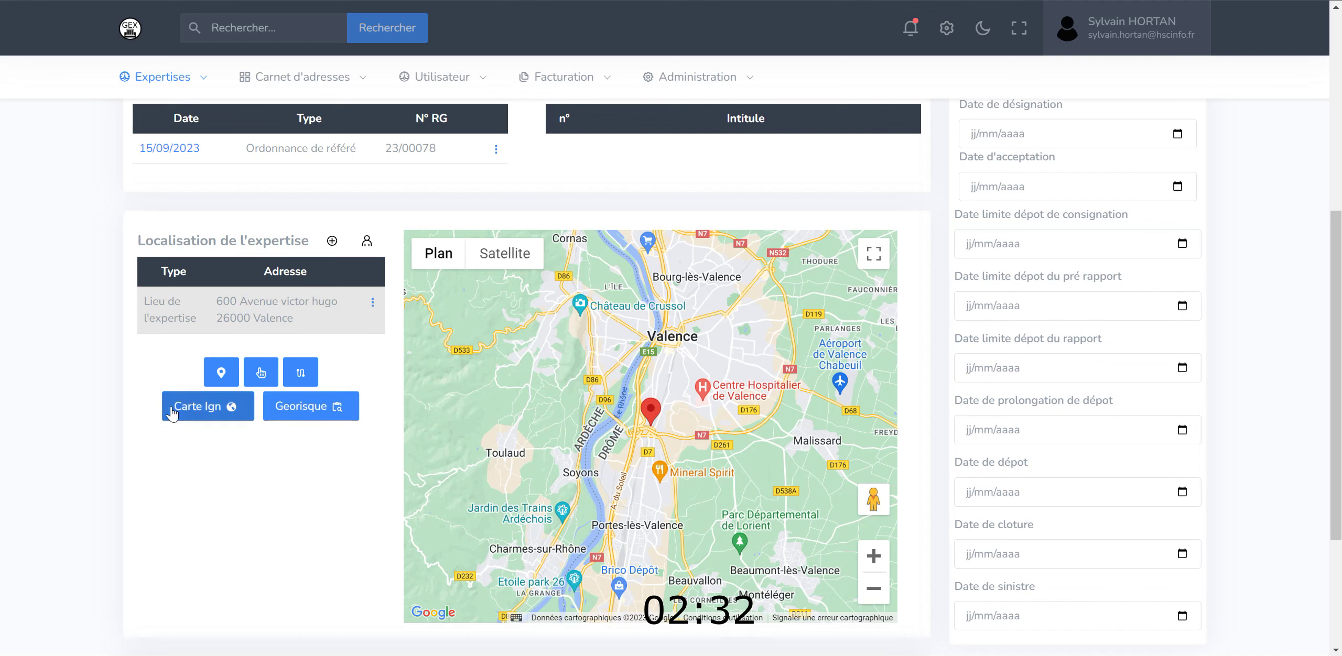
{"action": "scroll", "coordinate": [212, 466], "scroll_direction": "up", "scroll_amount": 1}
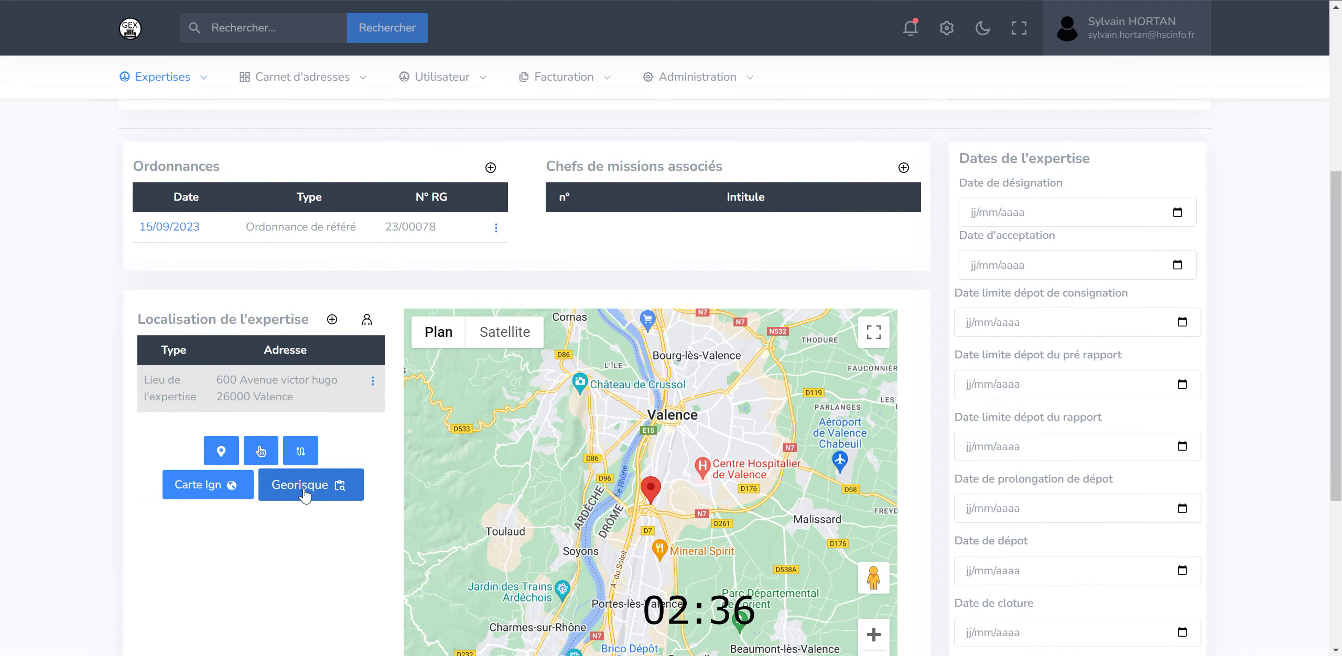
{"action": "scroll", "coordinate": [302, 492], "scroll_direction": "up", "scroll_amount": 1}
{"action": "scroll", "coordinate": [305, 490], "scroll_direction": "down", "scroll_amount": 1}
{"action": "scroll", "coordinate": [315, 493], "scroll_direction": "up", "scroll_amount": 4}
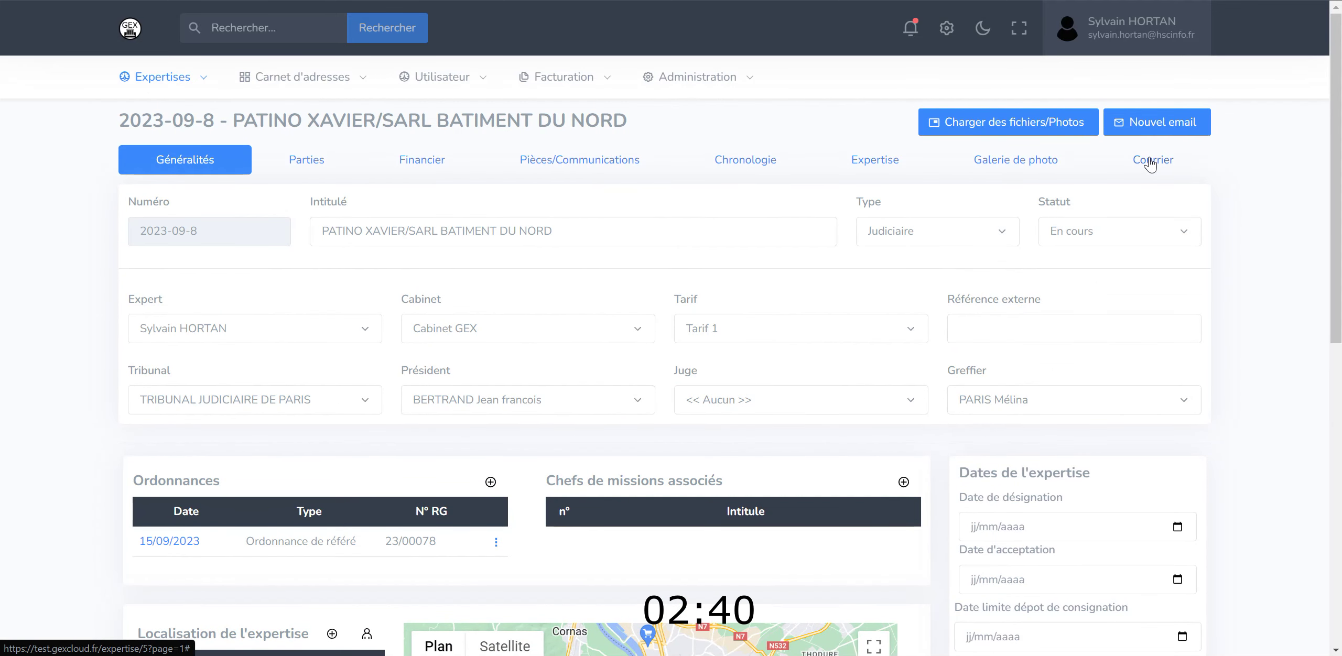
- Start a new letter using the Convocations template
{"action": "left_click", "coordinate": [1150, 165]}
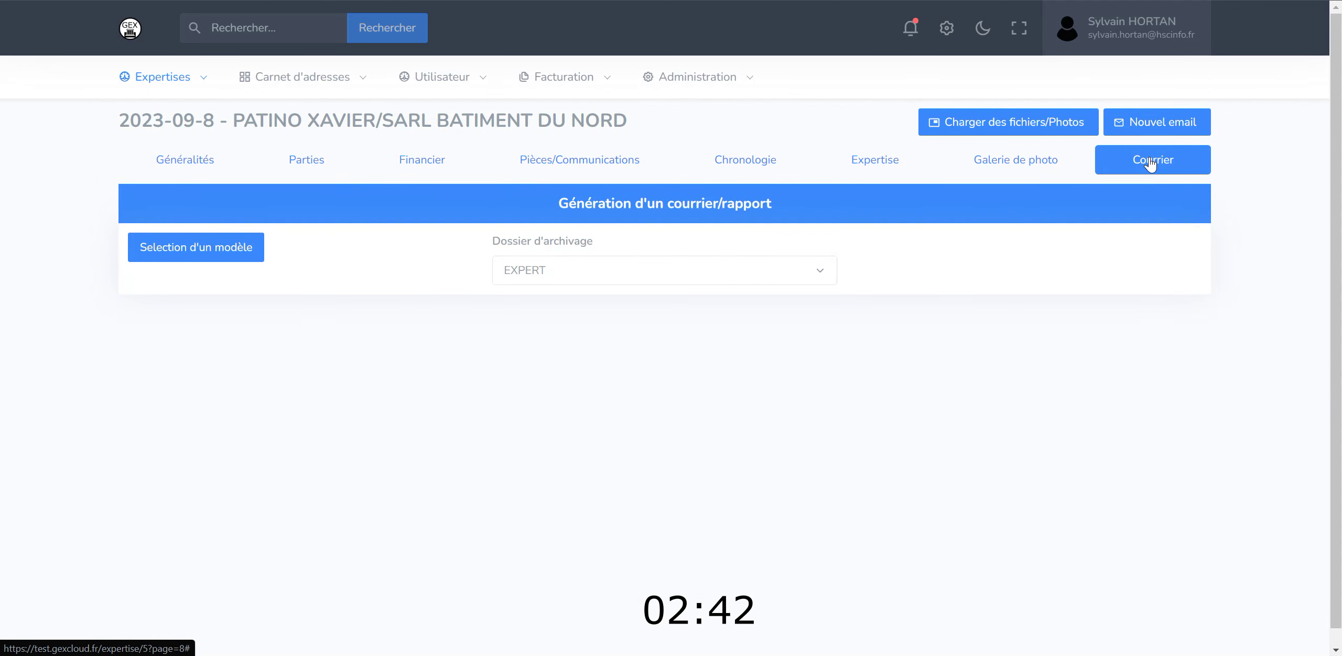
{"action": "left_click", "coordinate": [212, 257]}
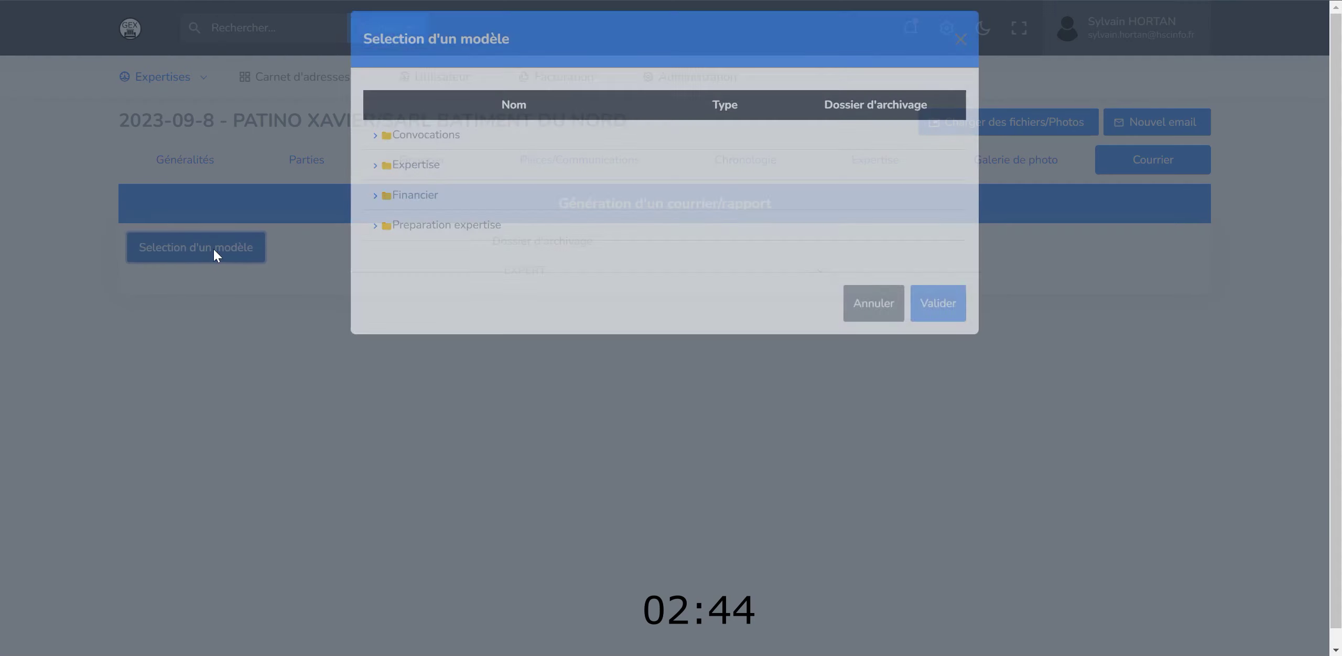
{"action": "left_click", "coordinate": [375, 147]}
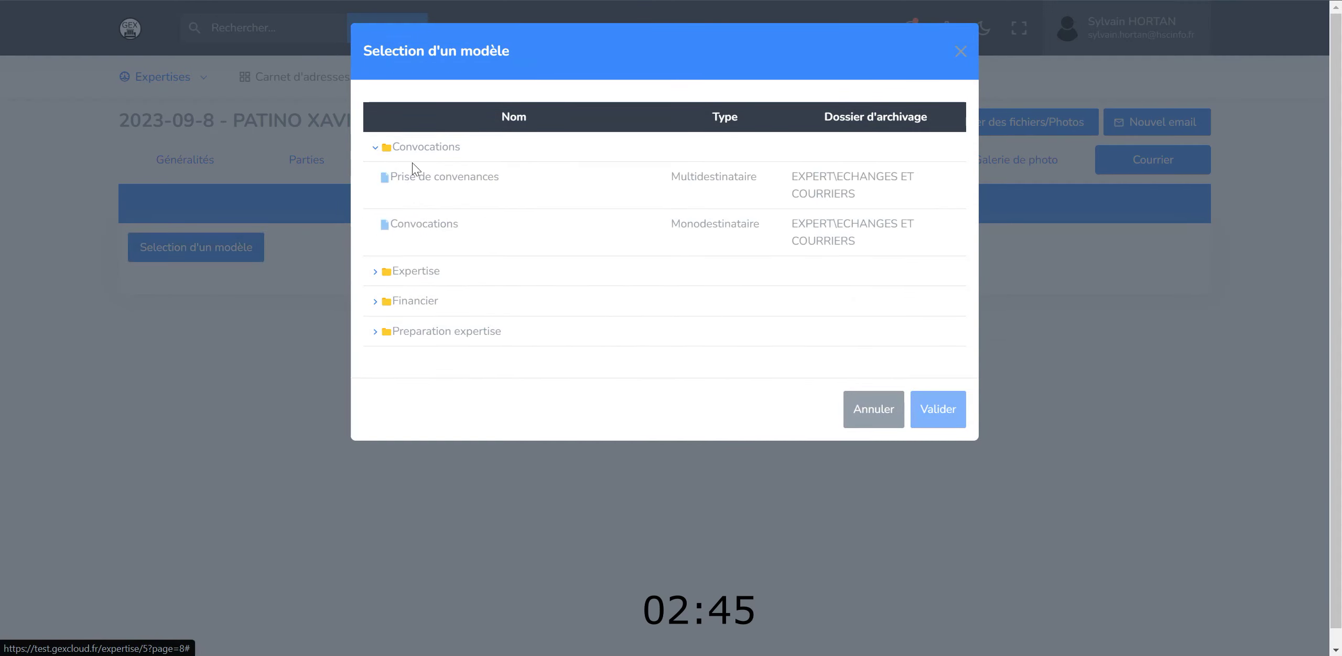
{"action": "left_click", "coordinate": [503, 228]}
{"action": "left_click", "coordinate": [940, 413]}
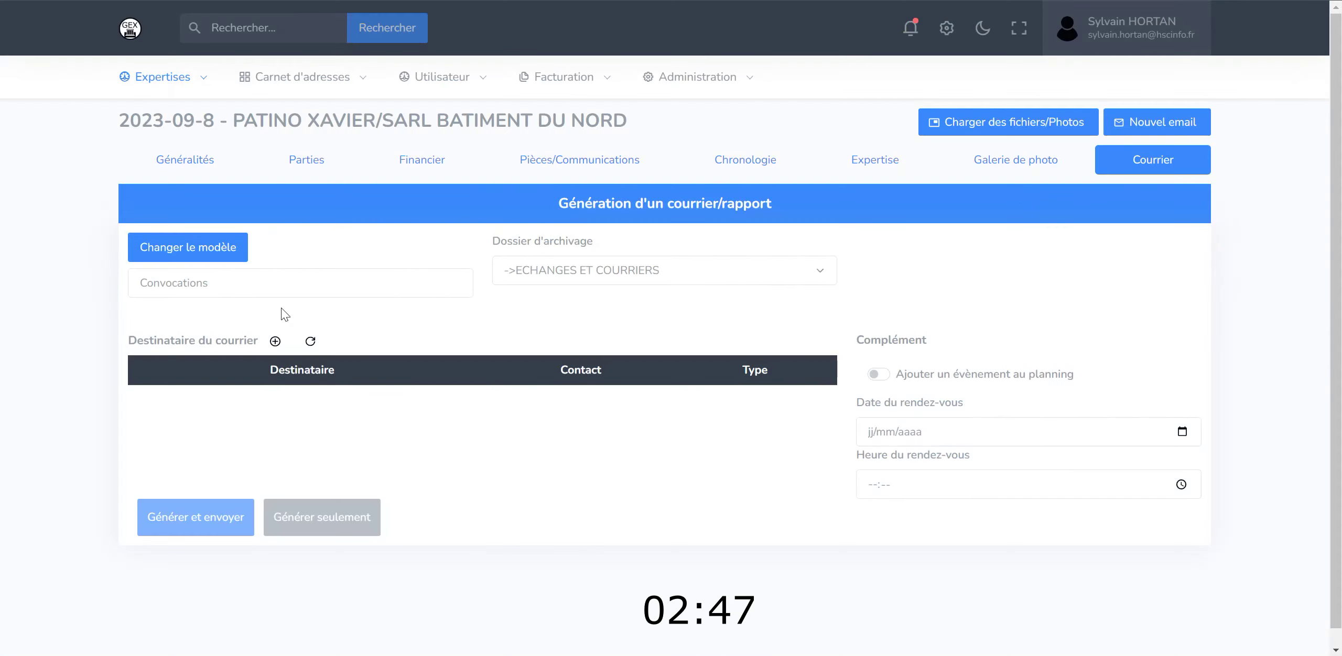
- Add the claimant, defendant and both lawyers as recipients
{"action": "left_click", "coordinate": [276, 341]}
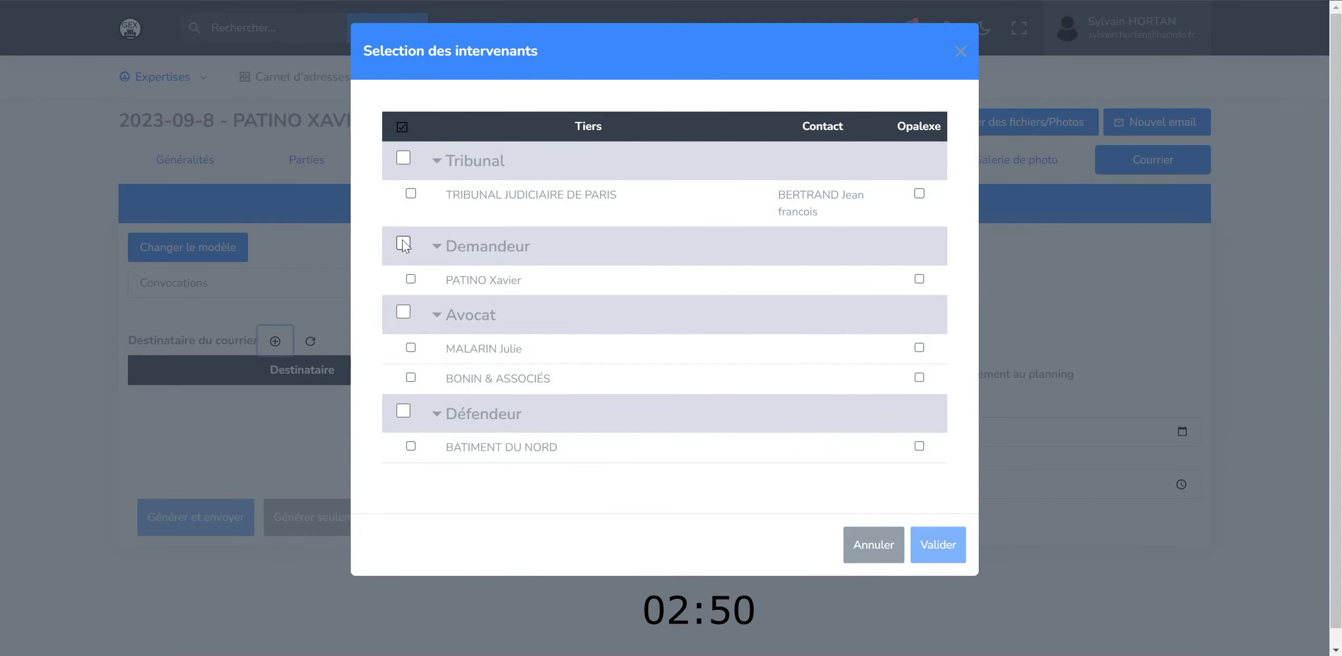
{"action": "left_click", "coordinate": [403, 243]}
{"action": "left_click", "coordinate": [403, 410]}
{"action": "left_click", "coordinate": [403, 312]}
{"action": "left_click", "coordinate": [938, 544]}
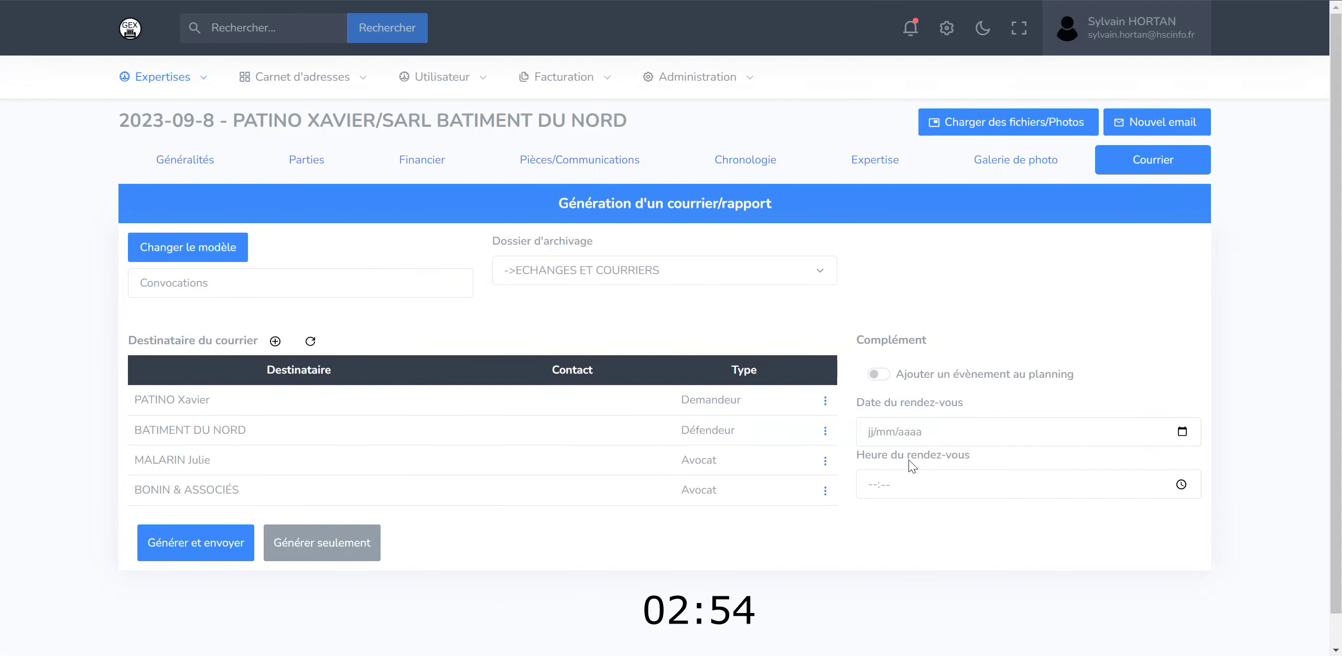
- Plan the appointment for 22/09/2023 at 09:00 and generate and send the letters
{"action": "left_click", "coordinate": [878, 374]}
{"action": "left_click", "coordinate": [1182, 432]}
{"action": "left_click", "coordinate": [965, 330]}
{"action": "left_click", "coordinate": [873, 486]}
{"action": "type", "text": "09:00"}
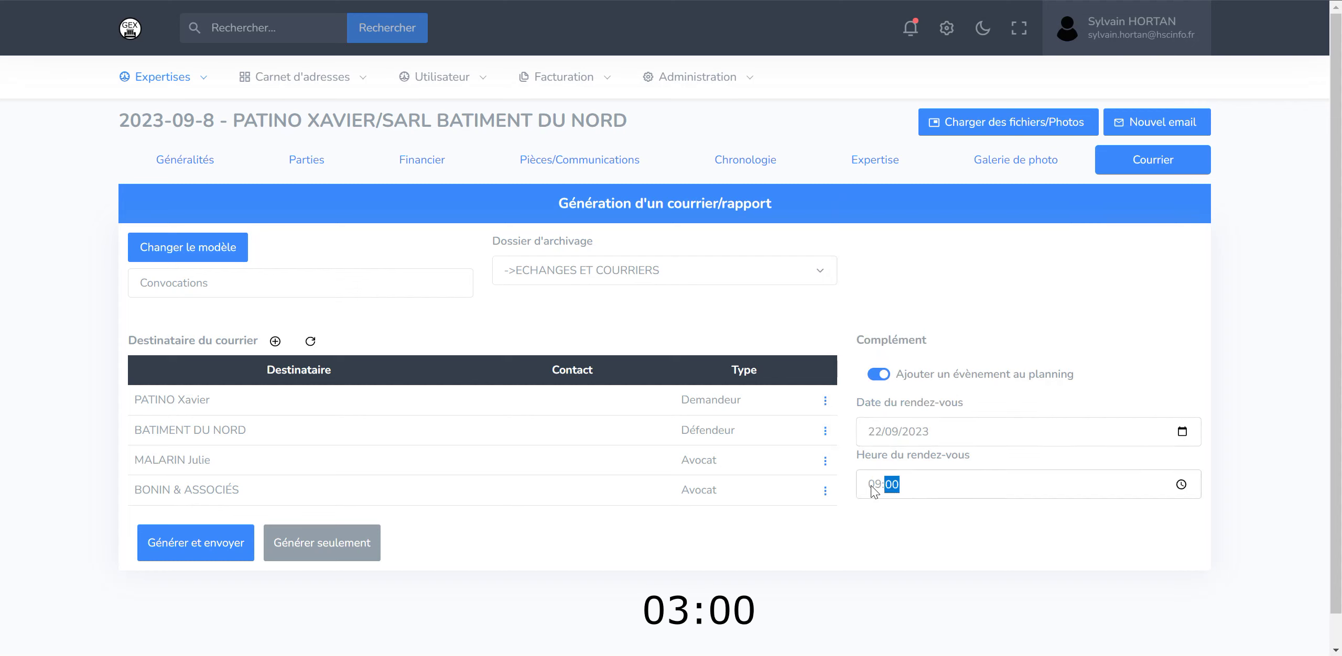
{"action": "left_click", "coordinate": [187, 543]}
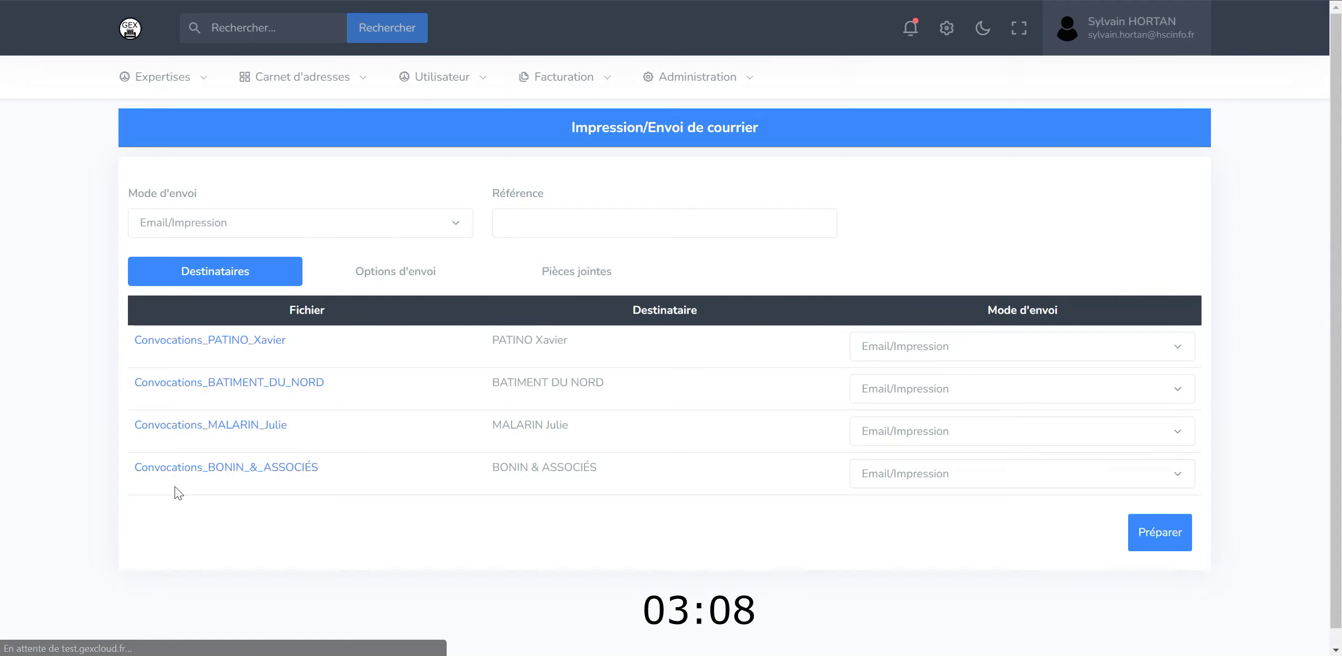
- Download the first recipient's convocation letter as a .docx file
{"action": "left_click", "coordinate": [196, 342]}
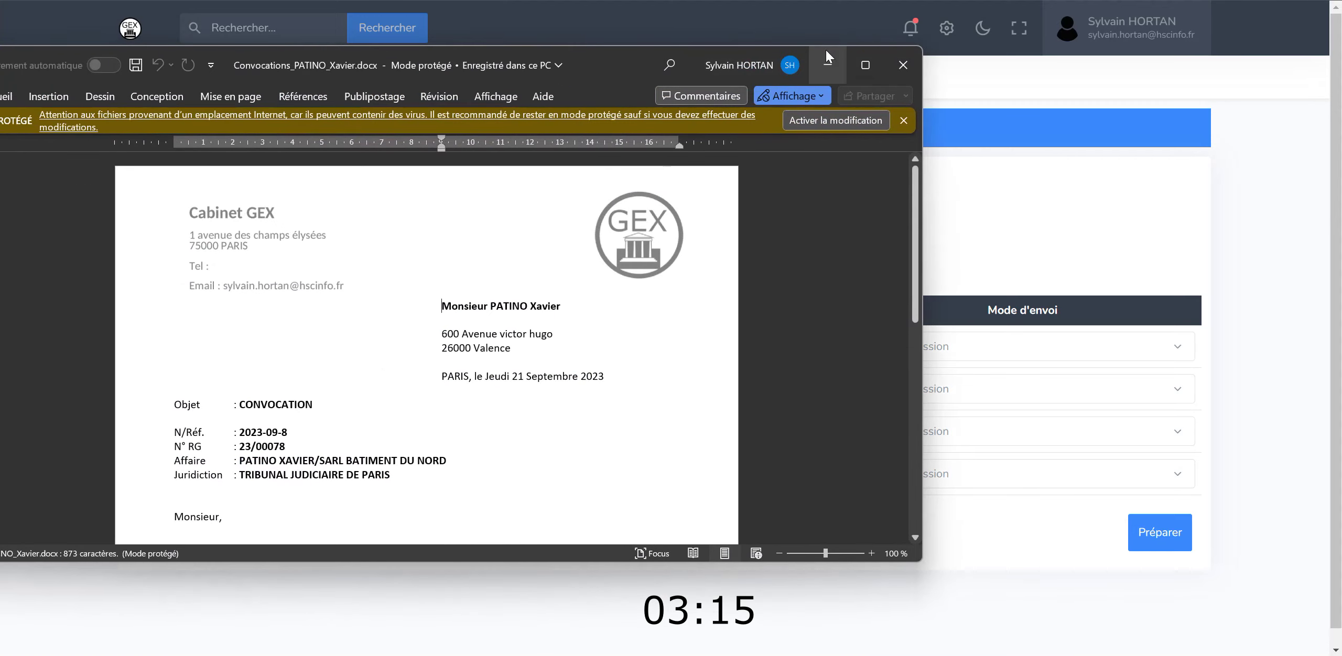
{"action": "double_click", "coordinate": [826, 50]}
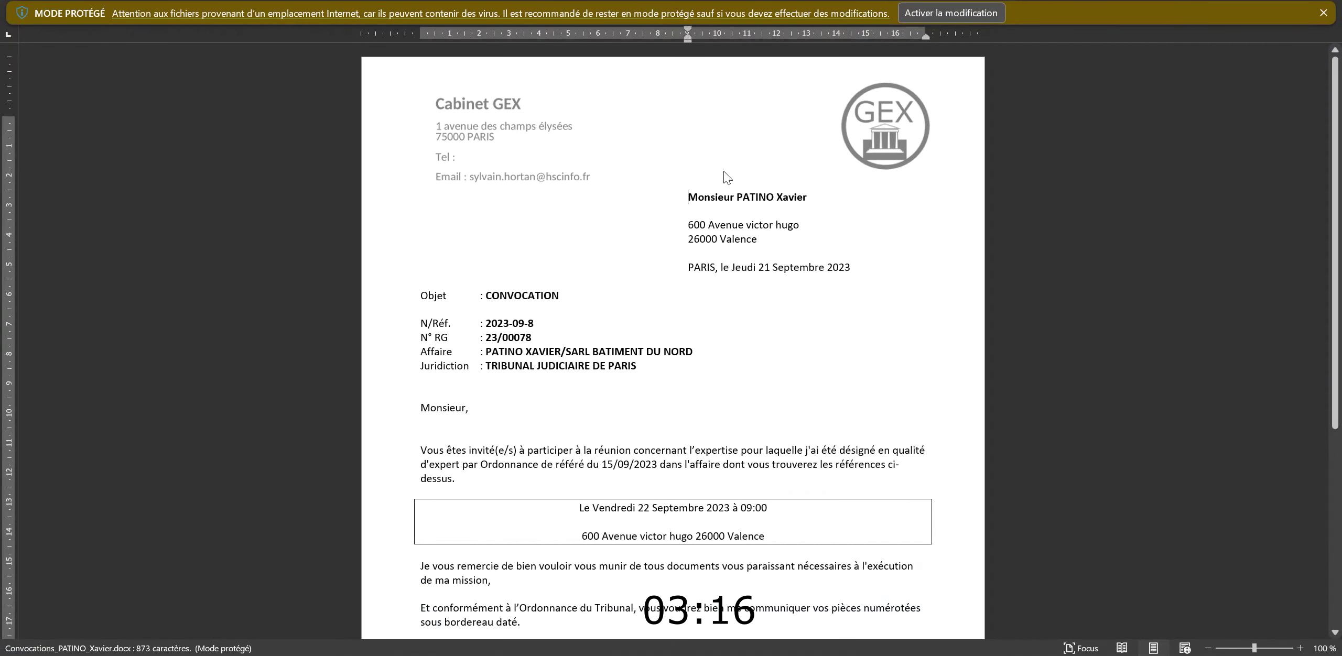
{"action": "left_click_drag", "start_coordinate": [692, 199], "coordinate": [656, 275]}
{"action": "left_click_drag", "start_coordinate": [421, 295], "coordinate": [643, 367]}
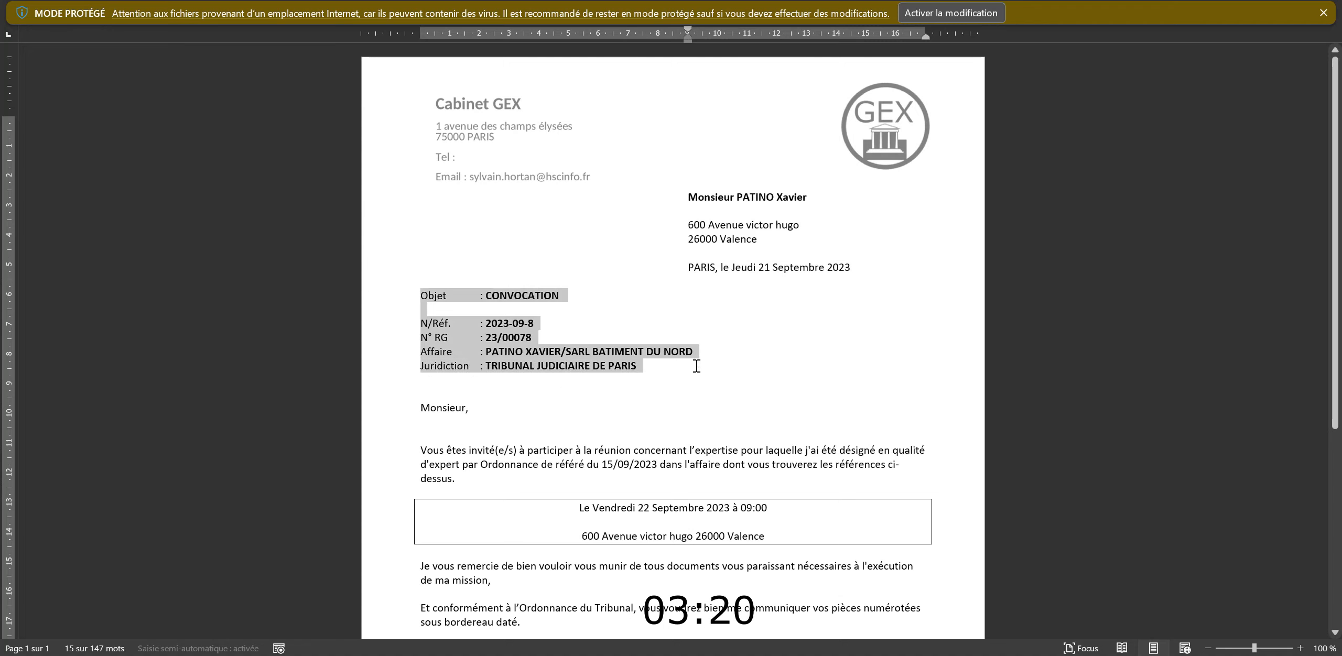
{"action": "scroll", "coordinate": [569, 308], "scroll_direction": "down", "scroll_amount": 8}
{"action": "left_click_drag", "start_coordinate": [552, 283], "coordinate": [791, 315]}
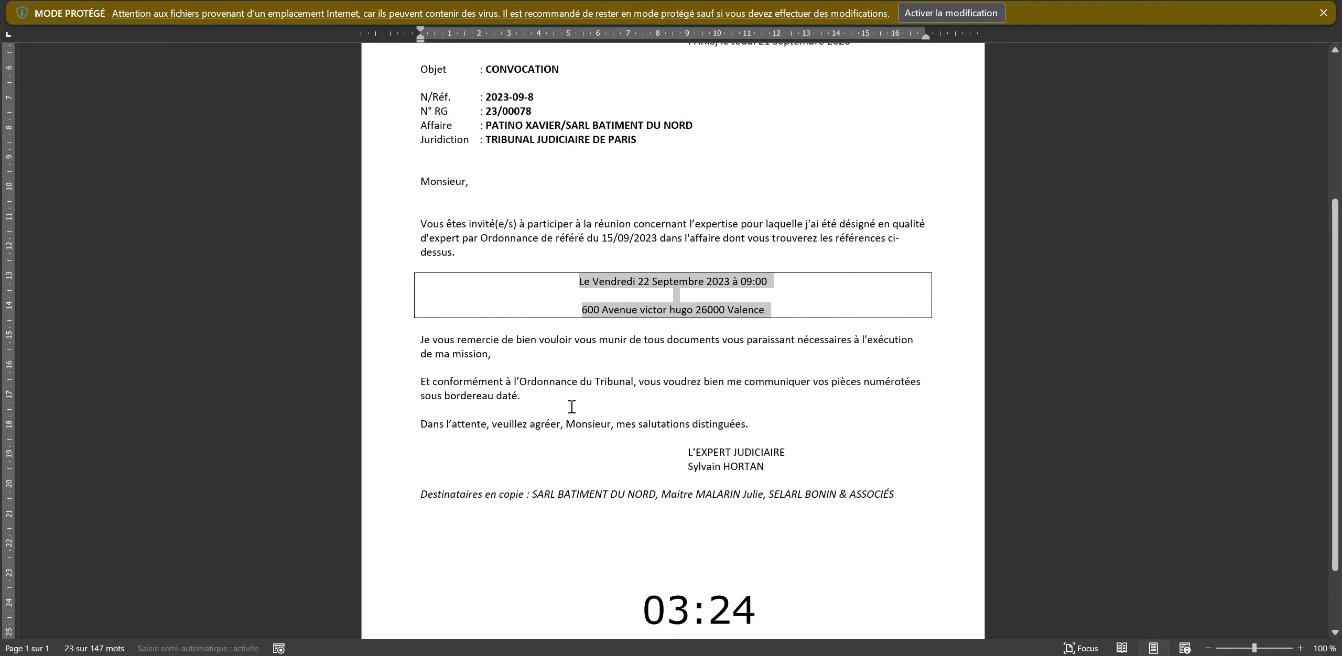
{"action": "left_click_drag", "start_coordinate": [422, 490], "coordinate": [402, 507]}
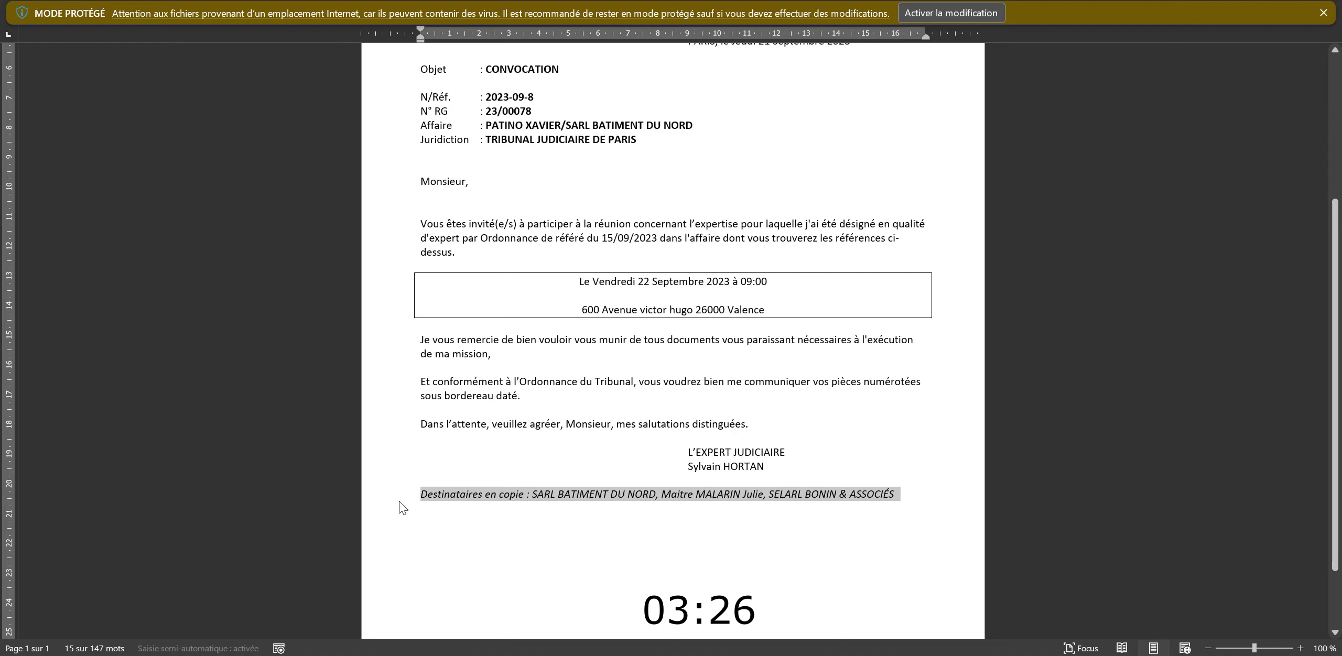
{"action": "key", "text": "alt+F4"}
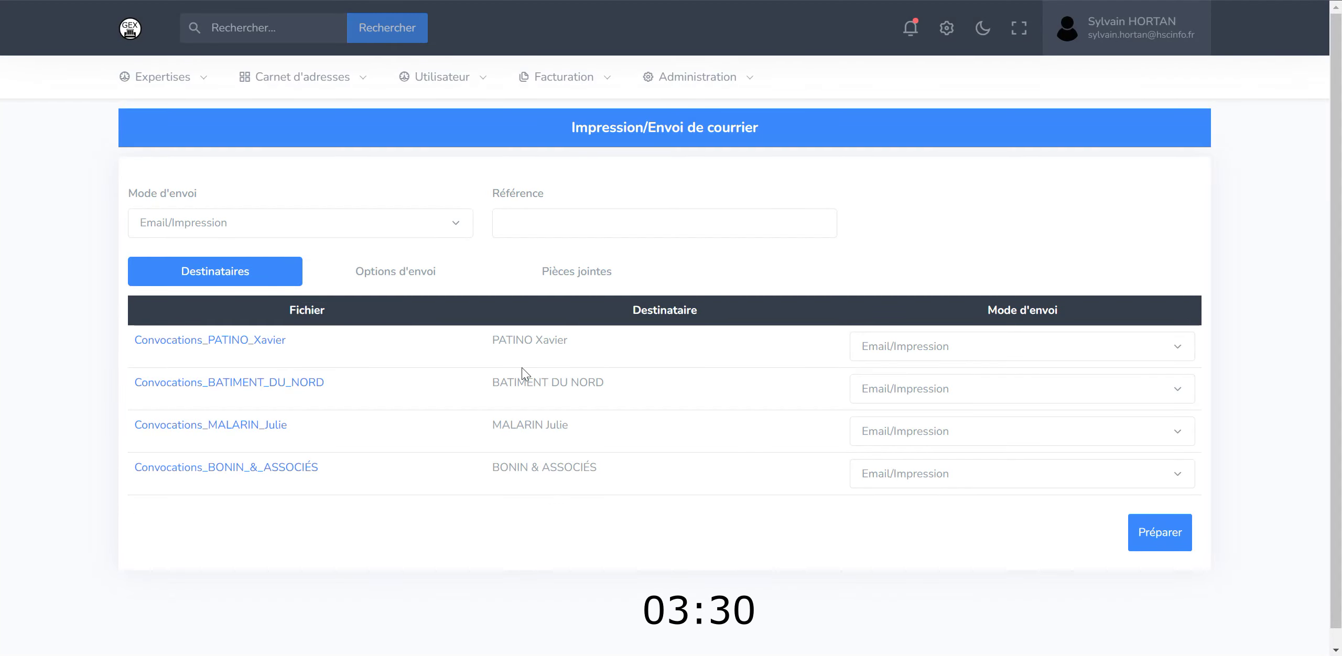
- Set all letters to Lettre recommandé avec AR, then switch recipients 3 and 4 to Email/Impression
{"action": "left_click", "coordinate": [381, 224]}
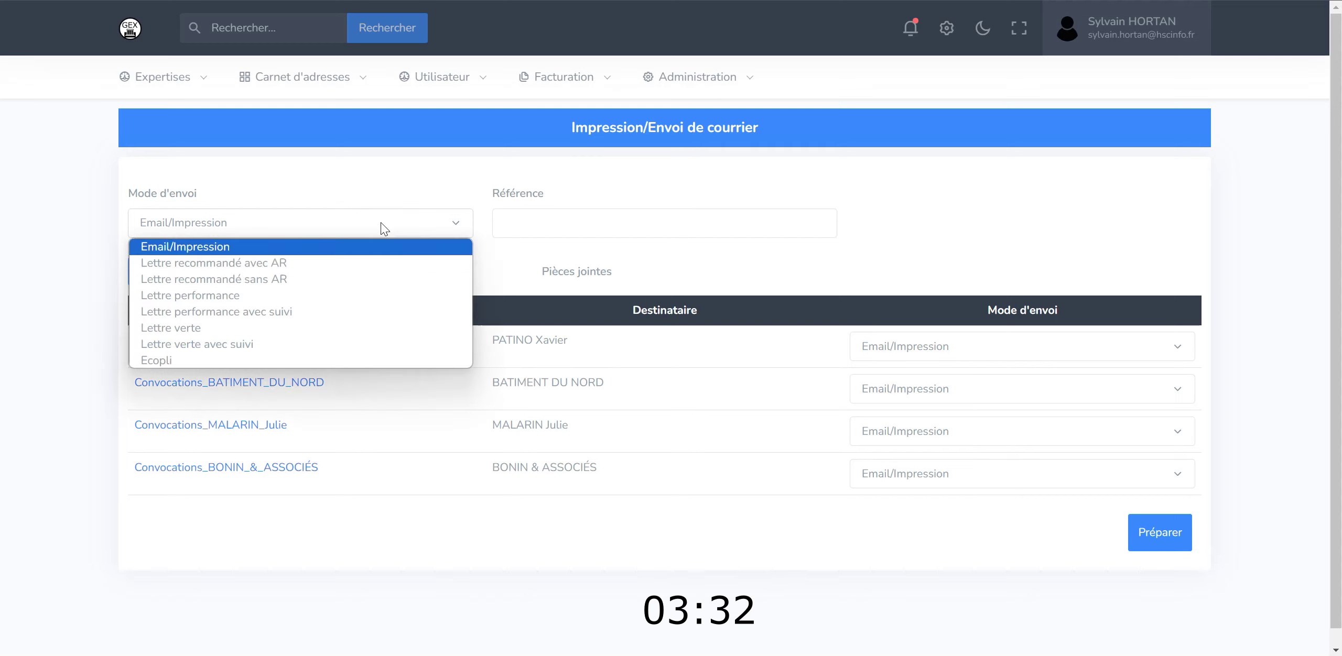
{"action": "left_click", "coordinate": [268, 264]}
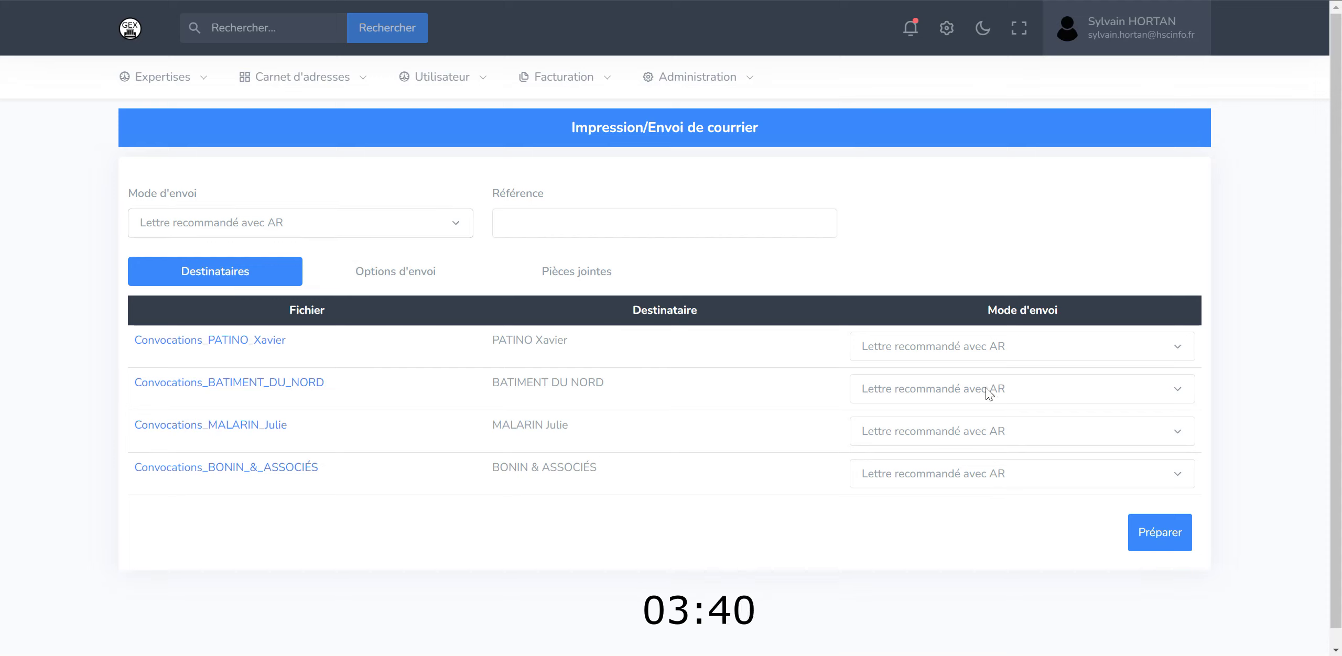
{"action": "left_click", "coordinate": [984, 429]}
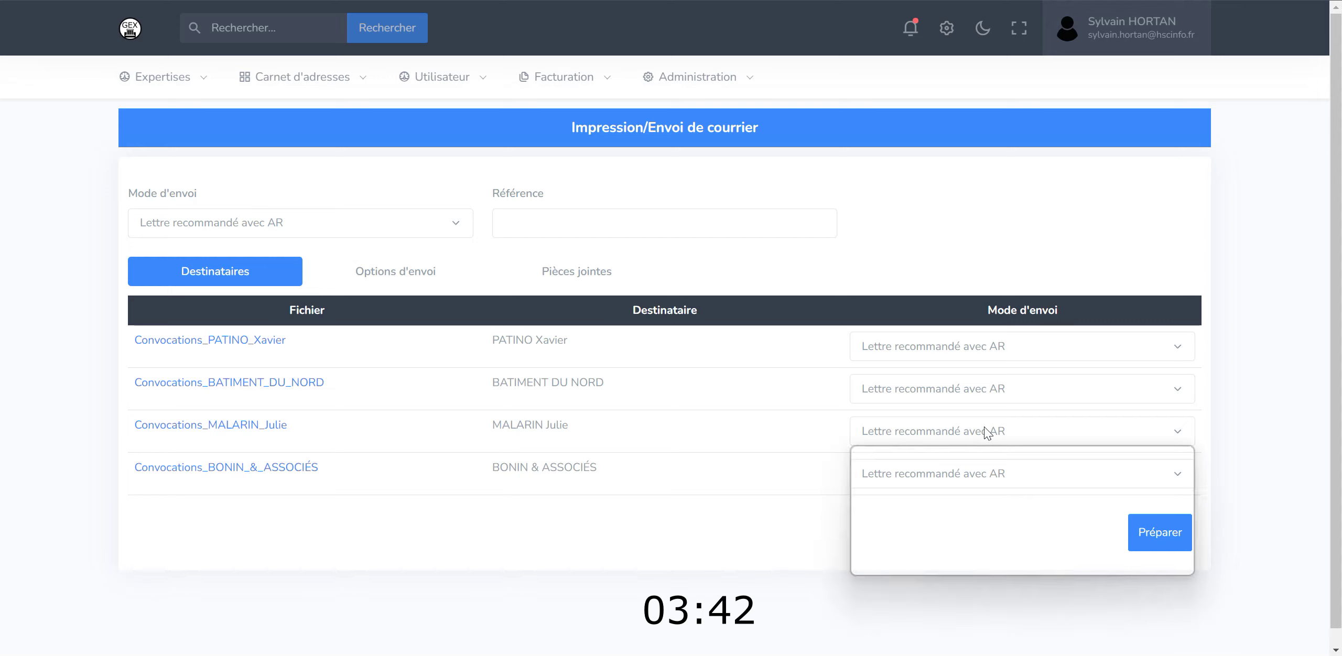
{"action": "left_click", "coordinate": [974, 454]}
{"action": "left_click", "coordinate": [957, 472]}
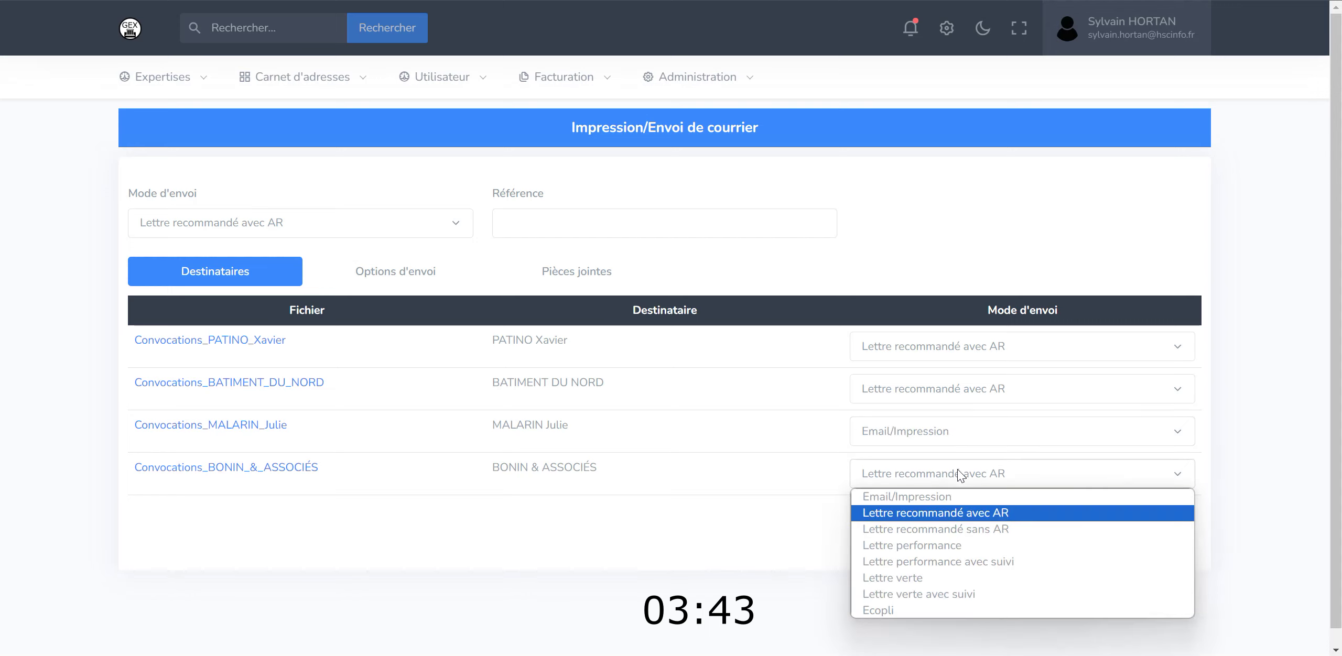
{"action": "left_click", "coordinate": [948, 495]}
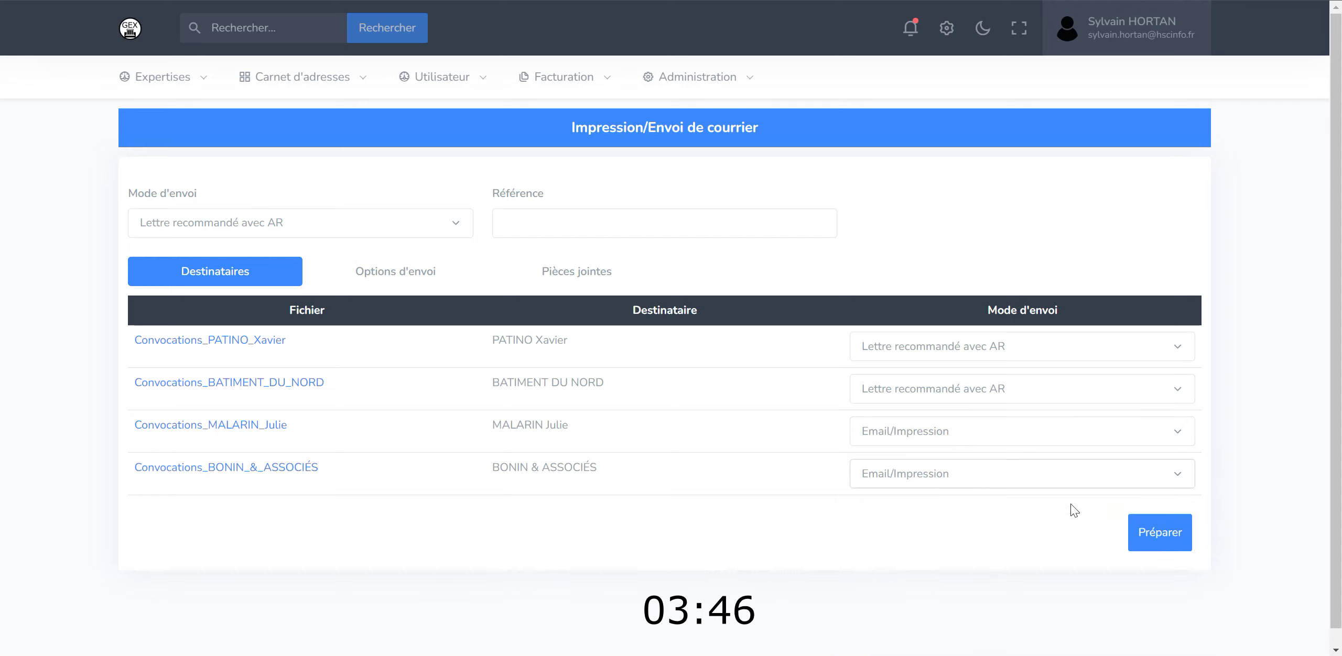
- Select the 'EXP JUD Econvocation' email template, review attachments, and prepare the four convocation letters
{"action": "left_click", "coordinate": [409, 269]}
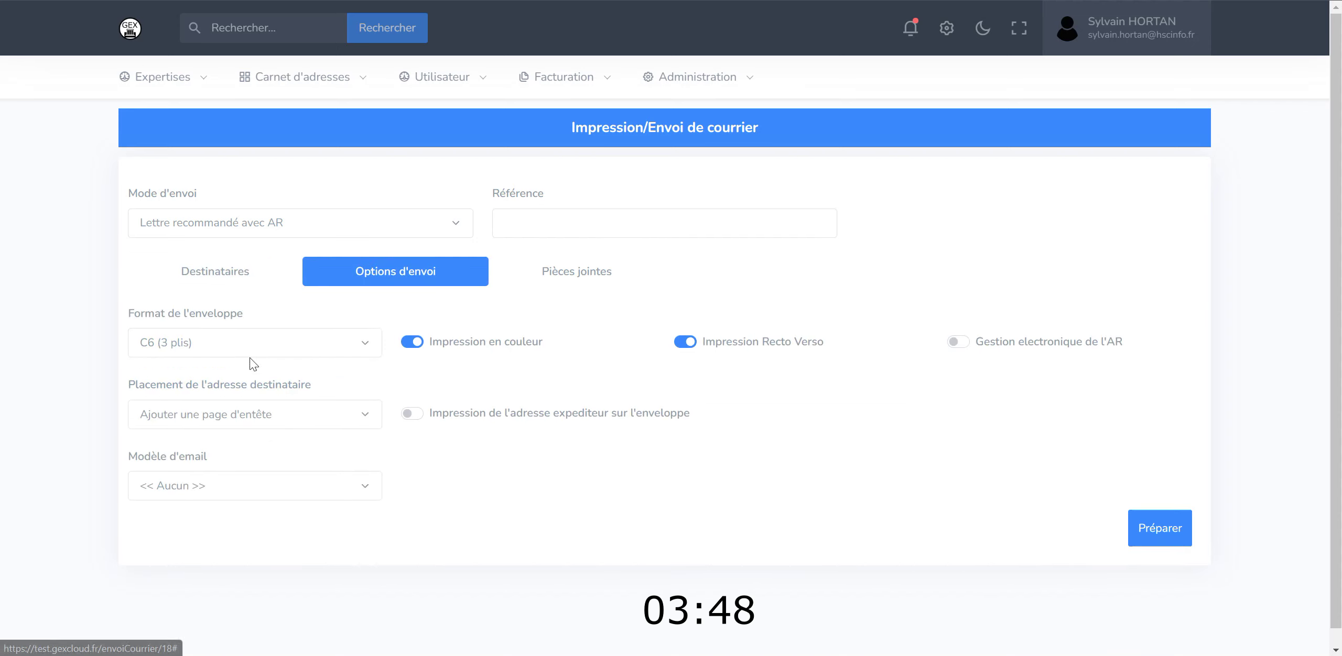
{"action": "left_click", "coordinate": [241, 484]}
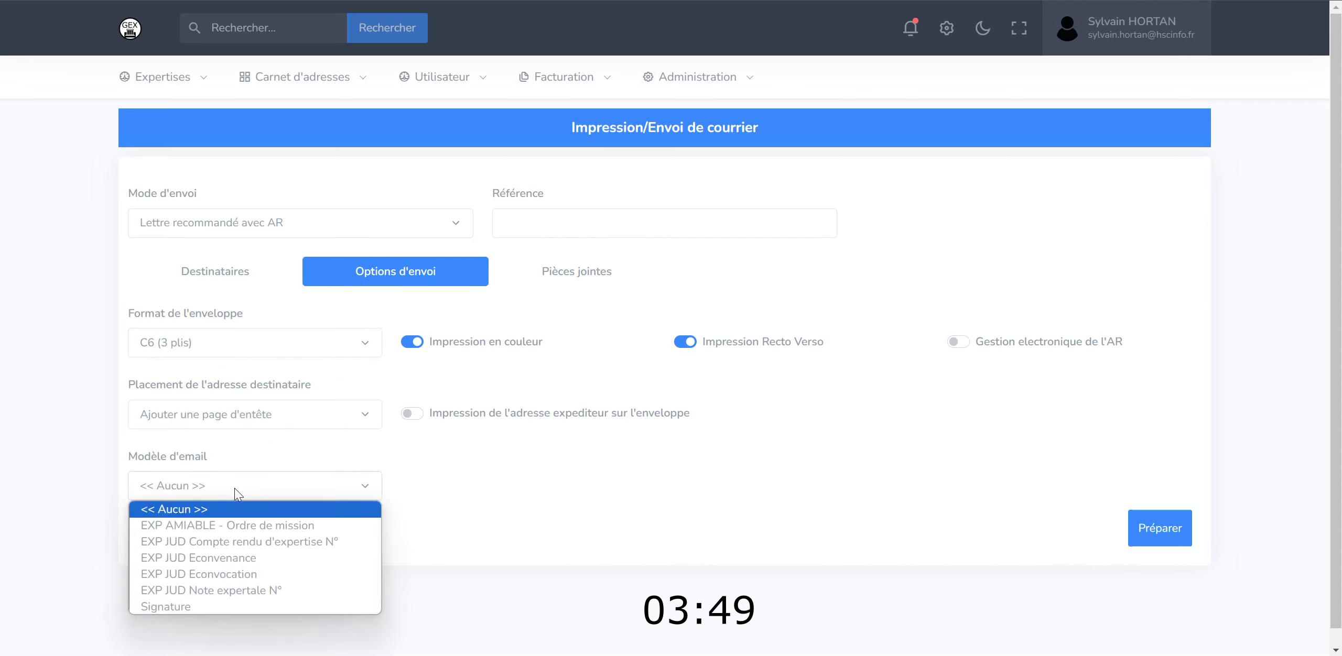
{"action": "left_click", "coordinate": [230, 575]}
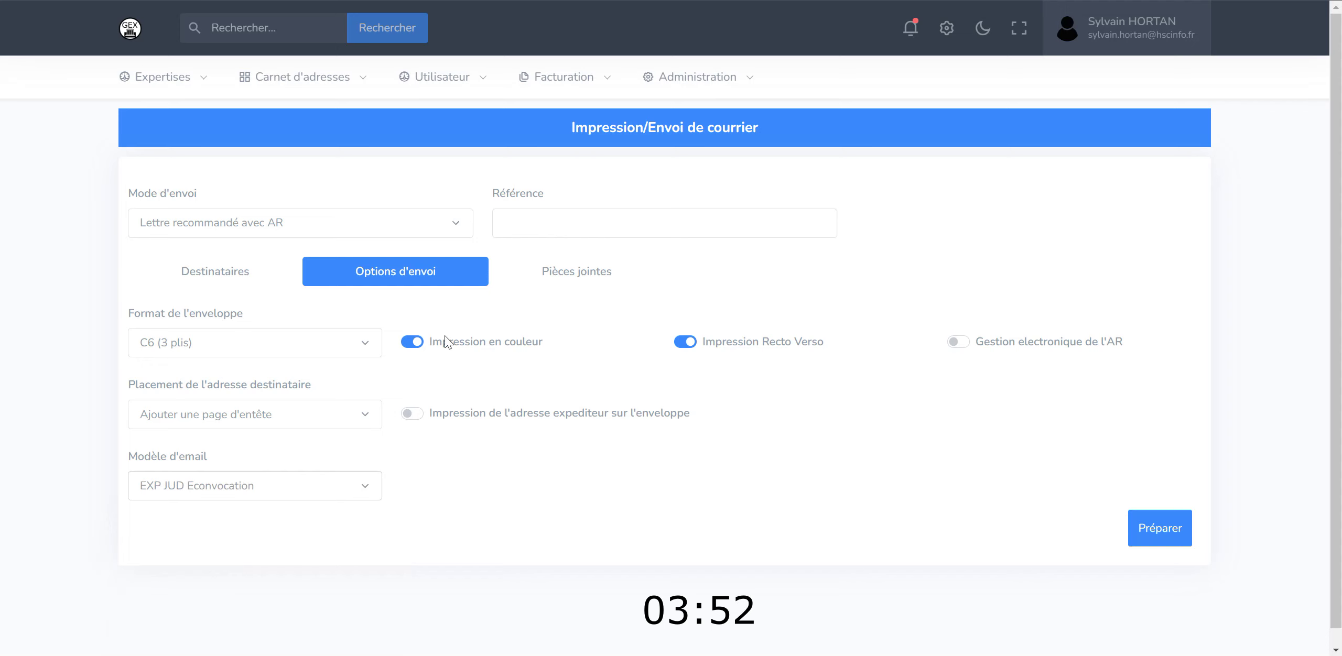
{"action": "left_click", "coordinate": [565, 272]}
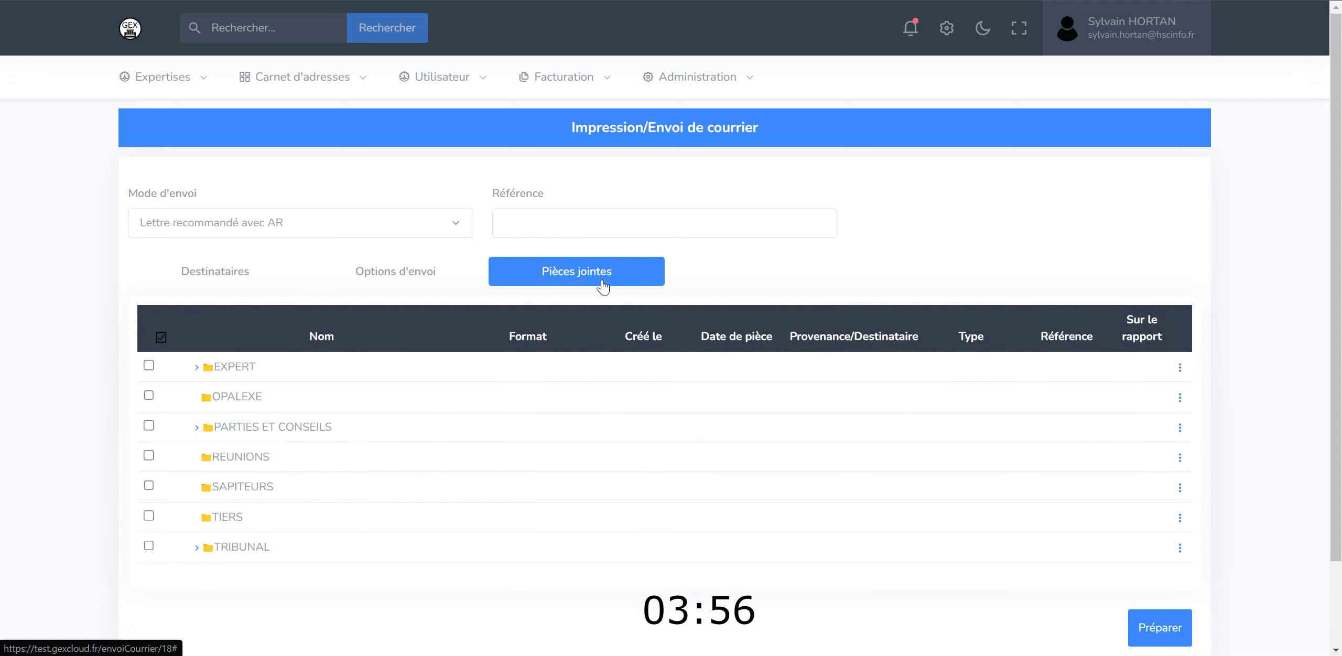
{"action": "left_click", "coordinate": [1169, 629]}
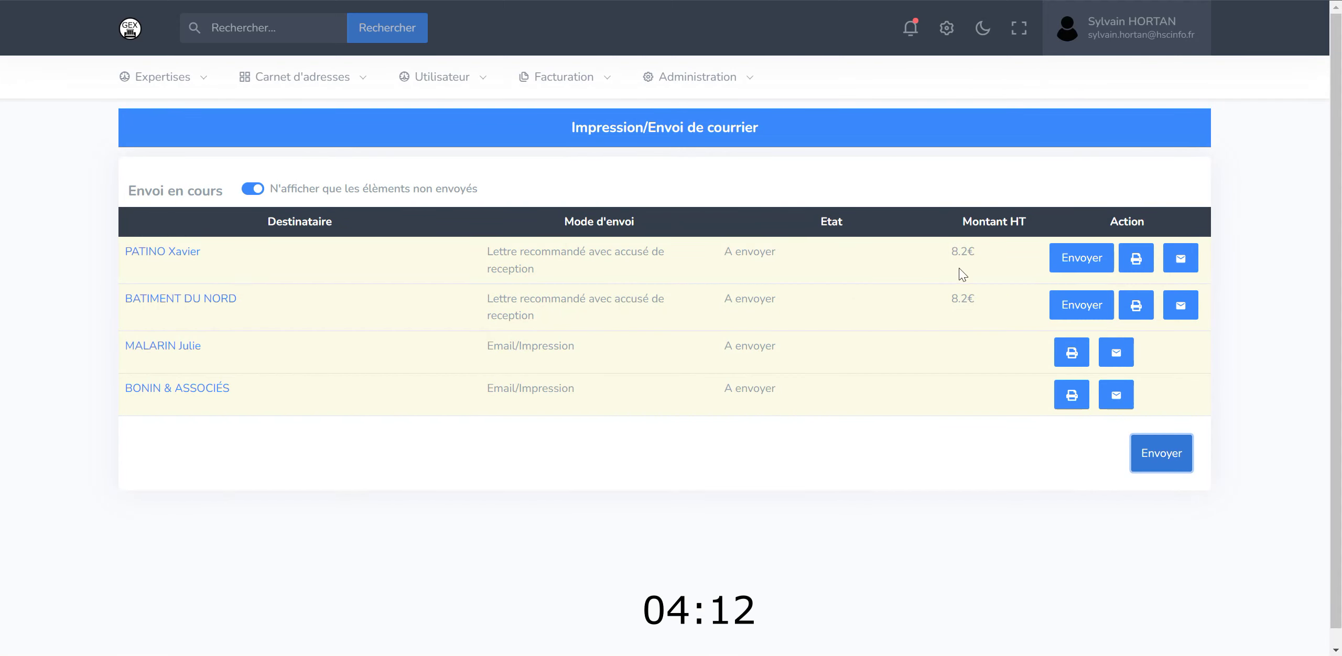
- Send the two 8.2€ registered convocation letters
{"action": "left_click", "coordinate": [959, 299]}
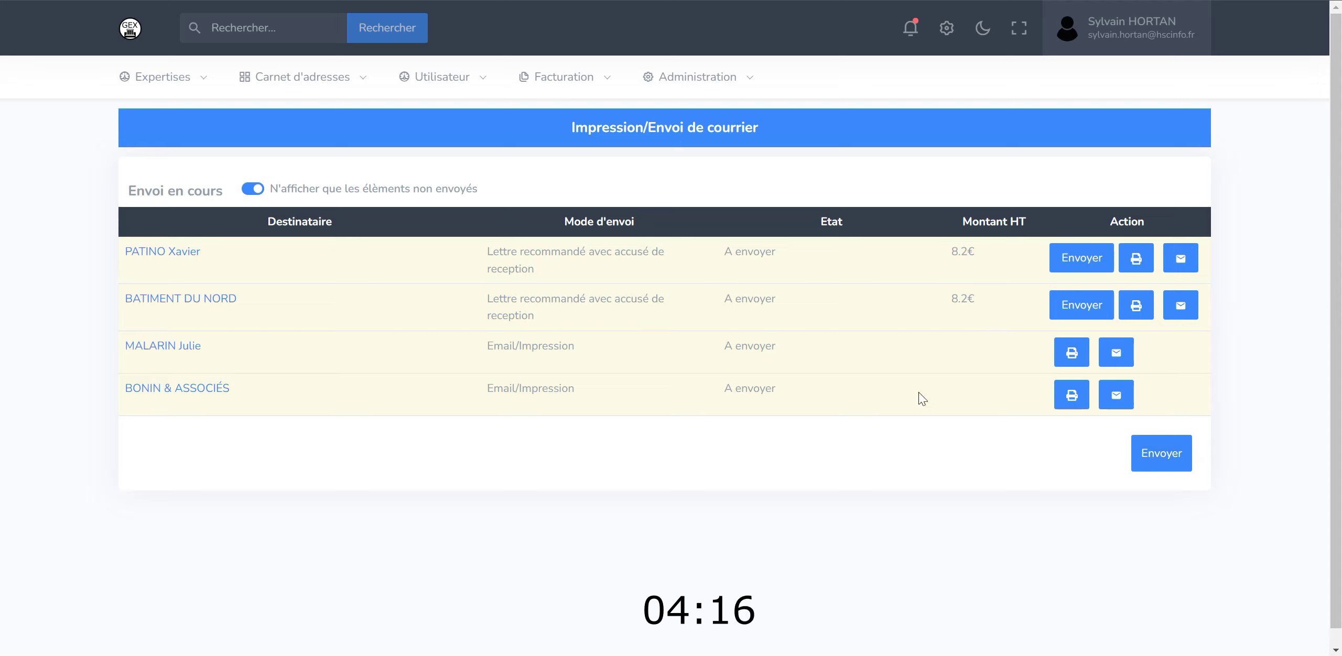
{"action": "left_click", "coordinate": [1161, 456]}
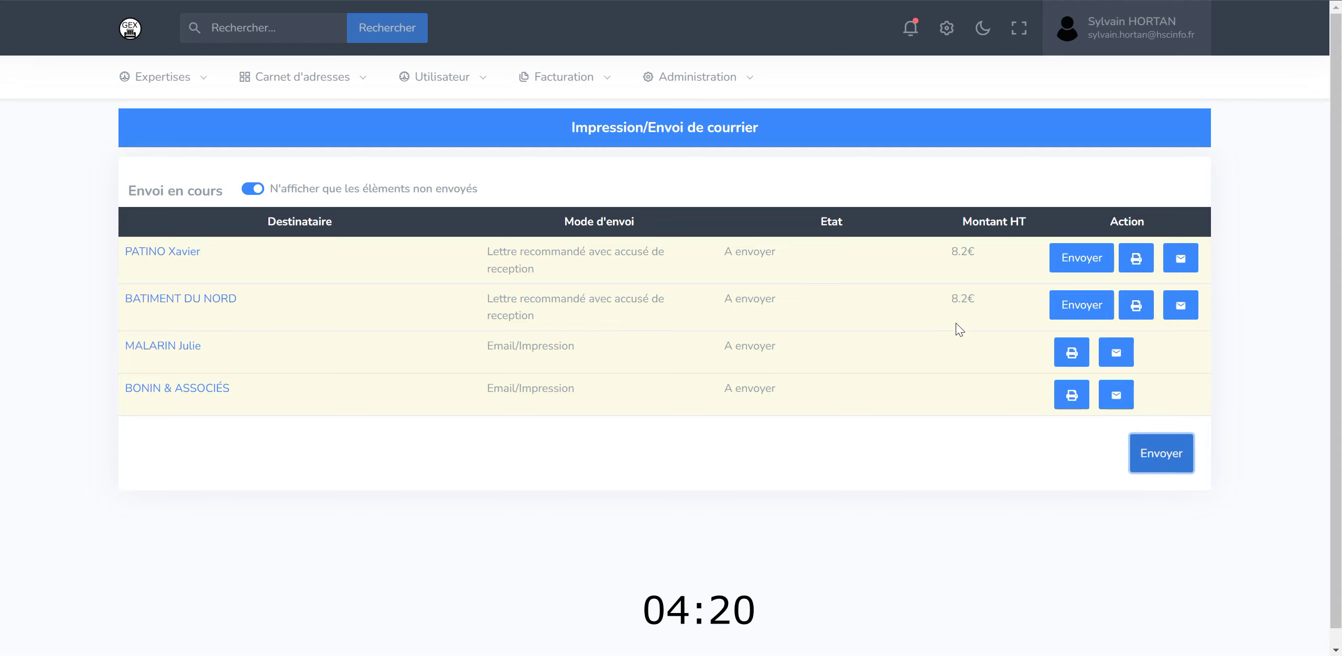
- E-mail each of the two Email/Impression recipients the convocation using the 'EXP JUD Econvocation' message template
{"action": "left_click", "coordinate": [1189, 253]}
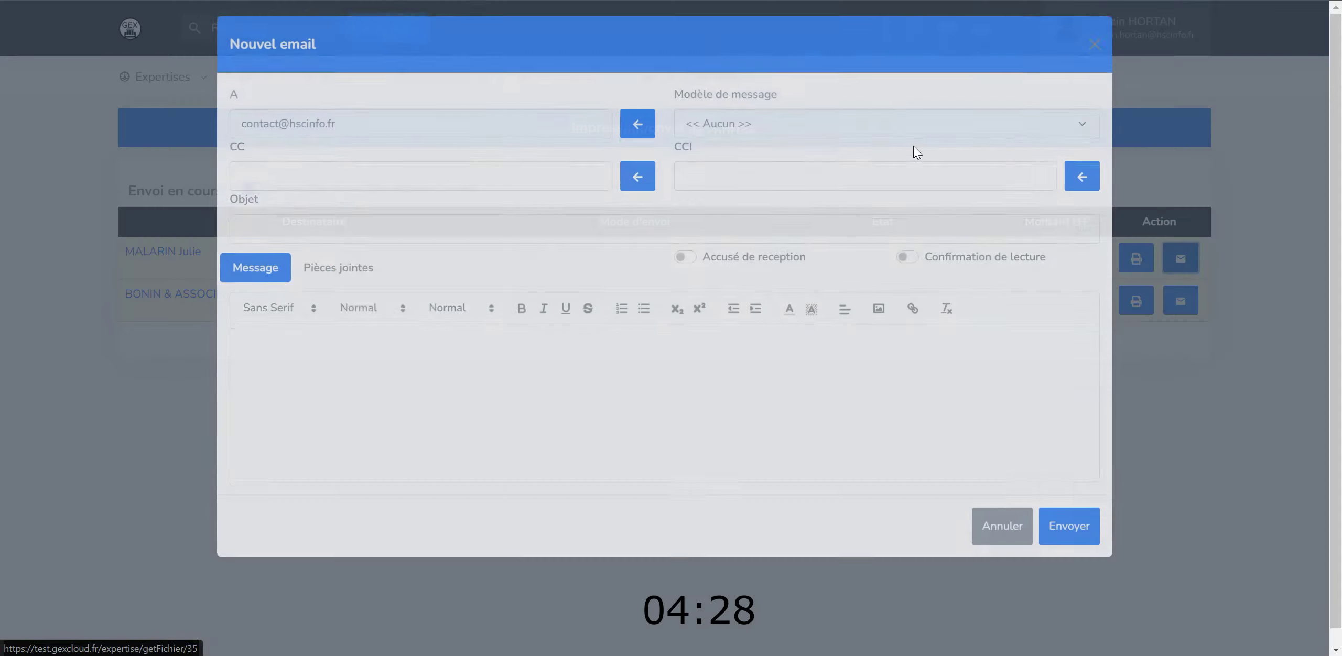
{"action": "left_click", "coordinate": [863, 132]}
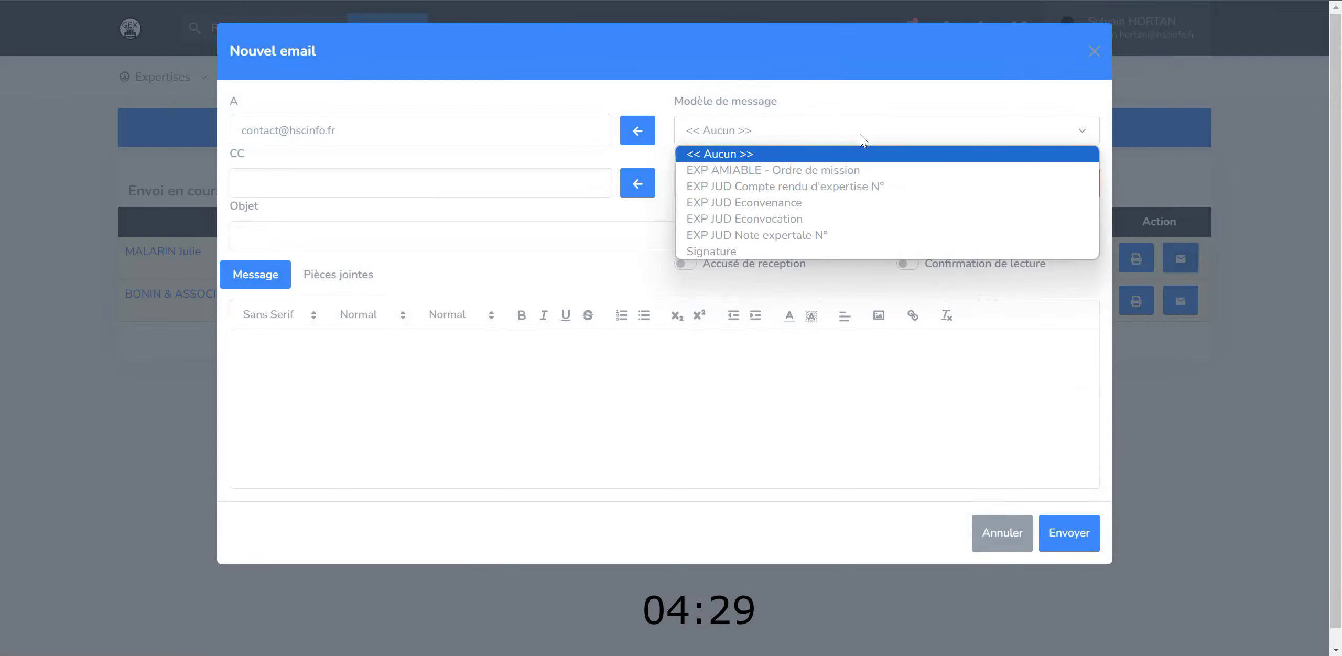
{"action": "left_click", "coordinate": [843, 218]}
{"action": "left_click", "coordinate": [1061, 537]}
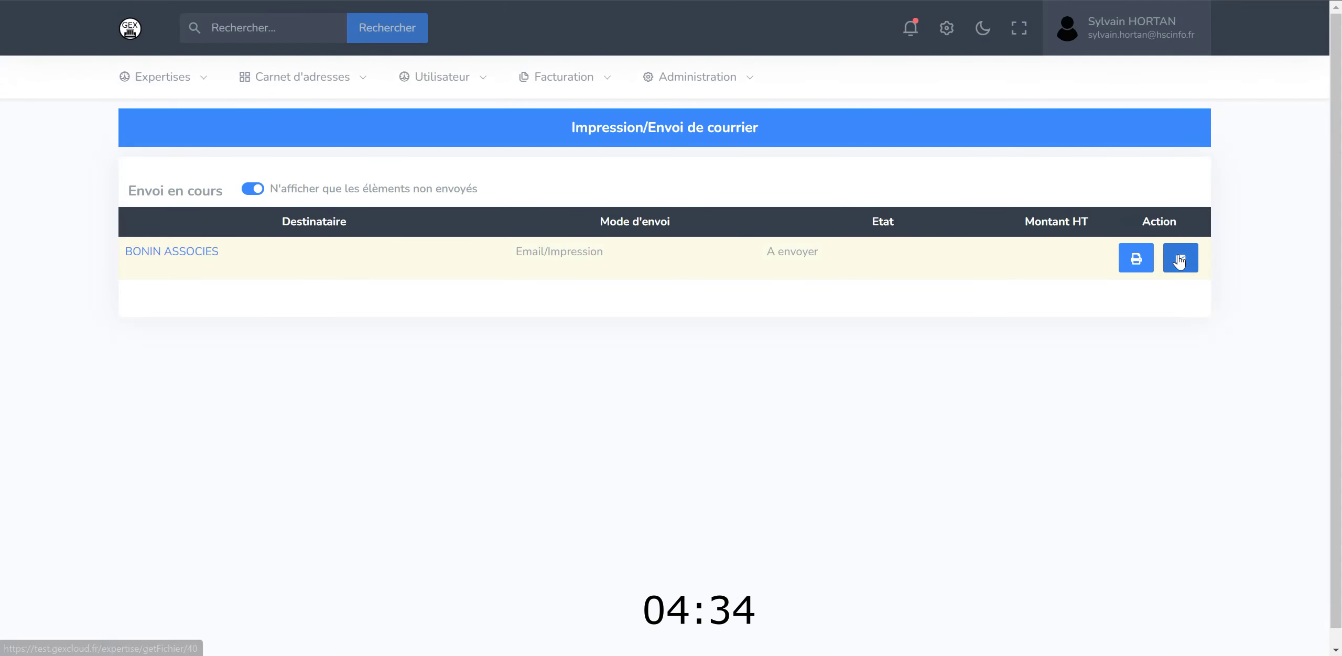
{"action": "left_click", "coordinate": [1179, 259]}
{"action": "left_click", "coordinate": [775, 131]}
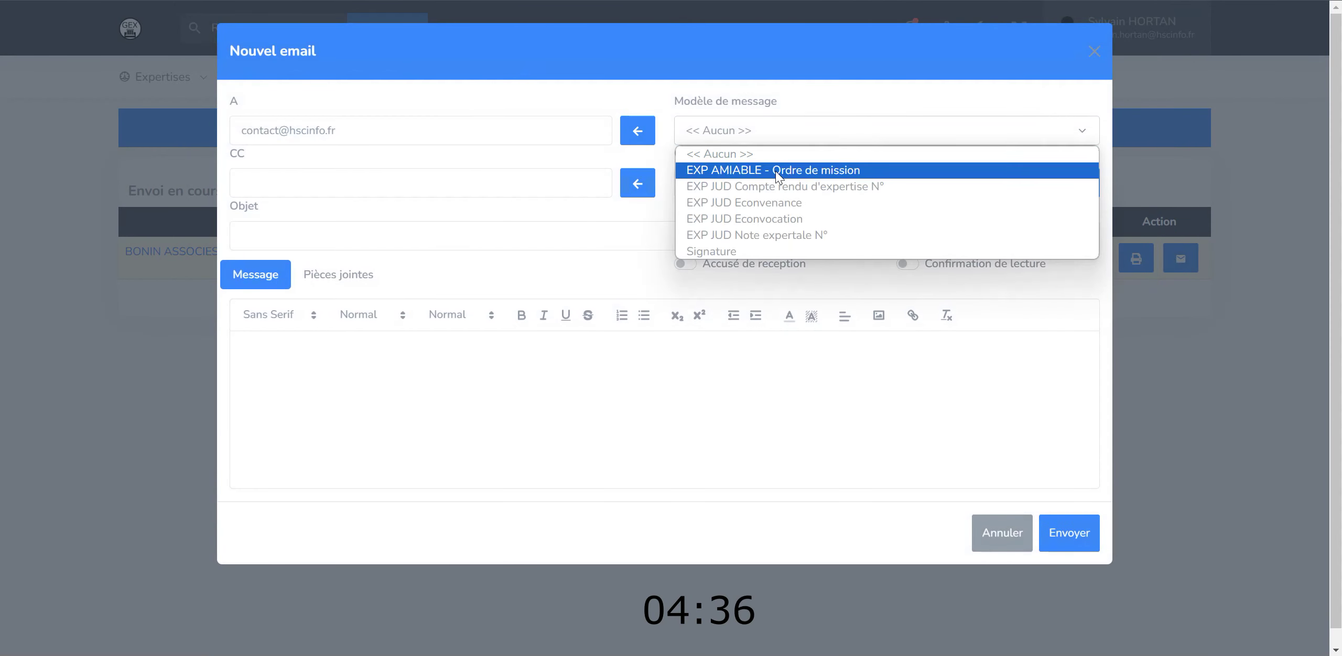
{"action": "left_click", "coordinate": [777, 218]}
{"action": "left_click", "coordinate": [1075, 545]}
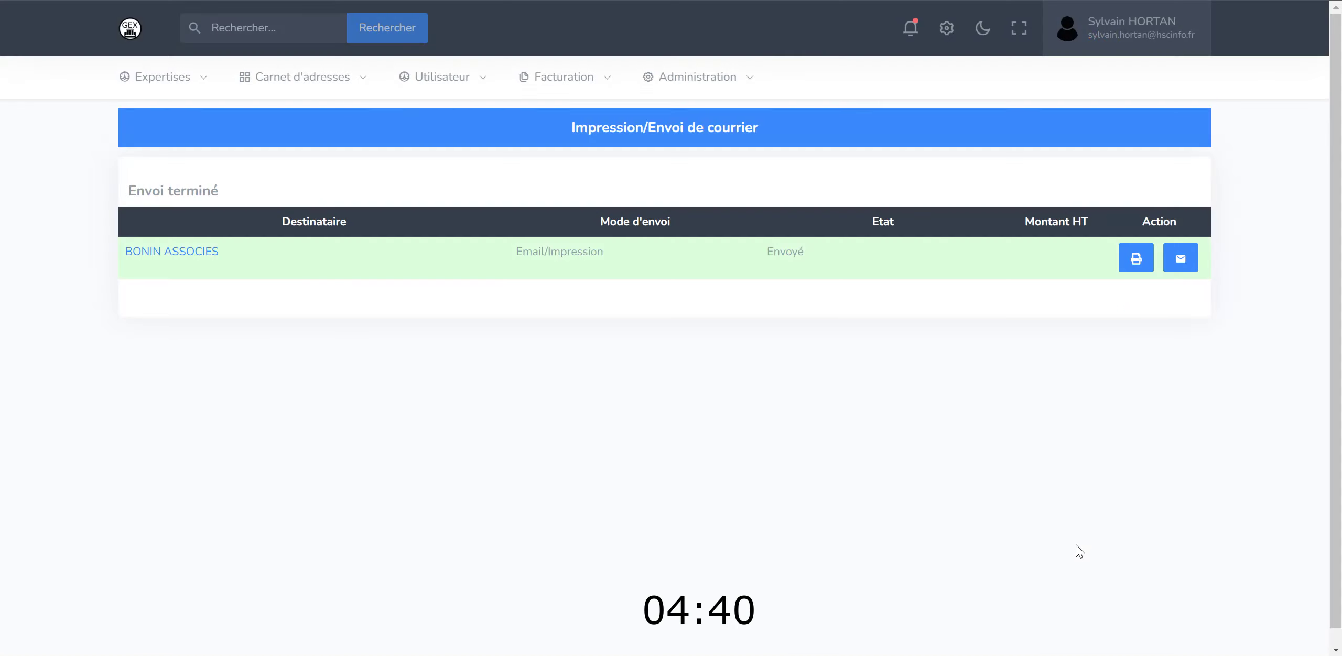